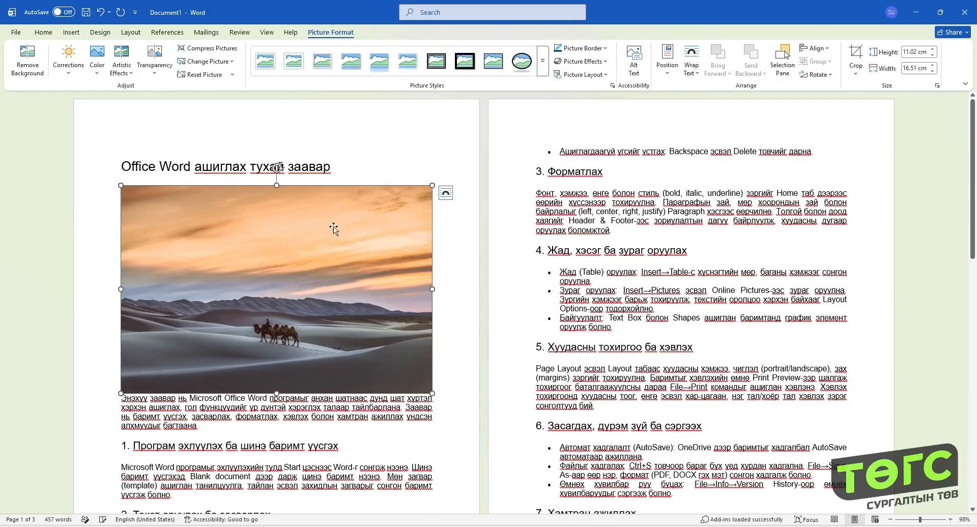
- Scale the desert picture down proportionally and set its height to 5 cm
drag(432, 393, 334, 328)
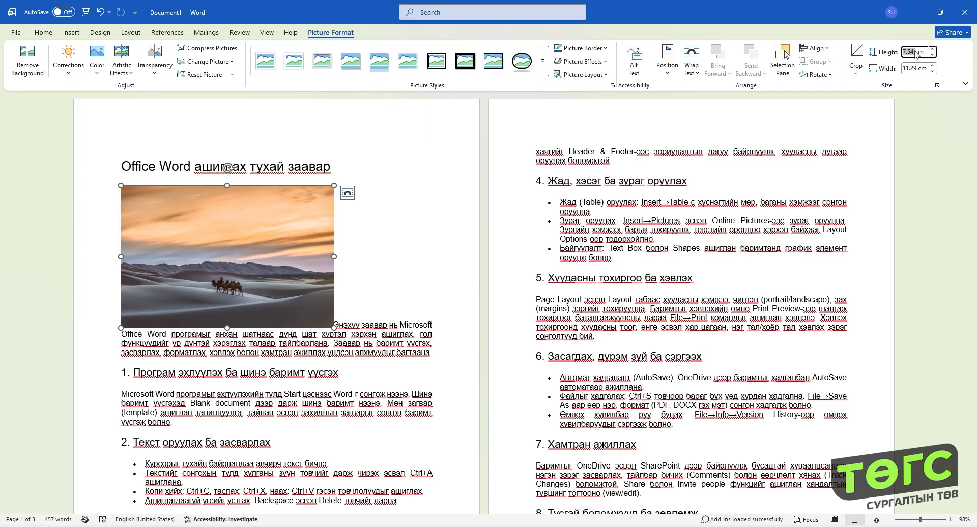
text(5)
key(Return)
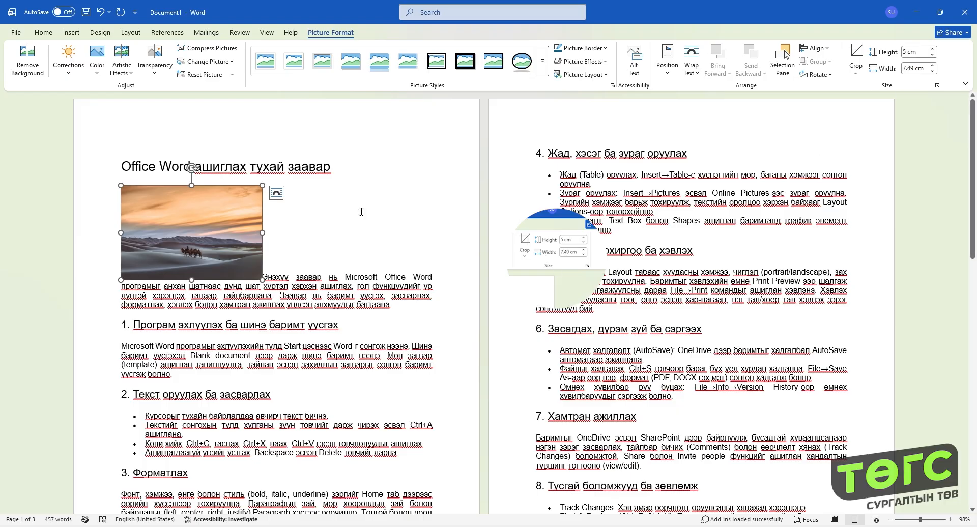
- Try stretching the picture to about 11.29 cm wide and 7.21 cm high, and undo both changes
drag(263, 231, 333, 233)
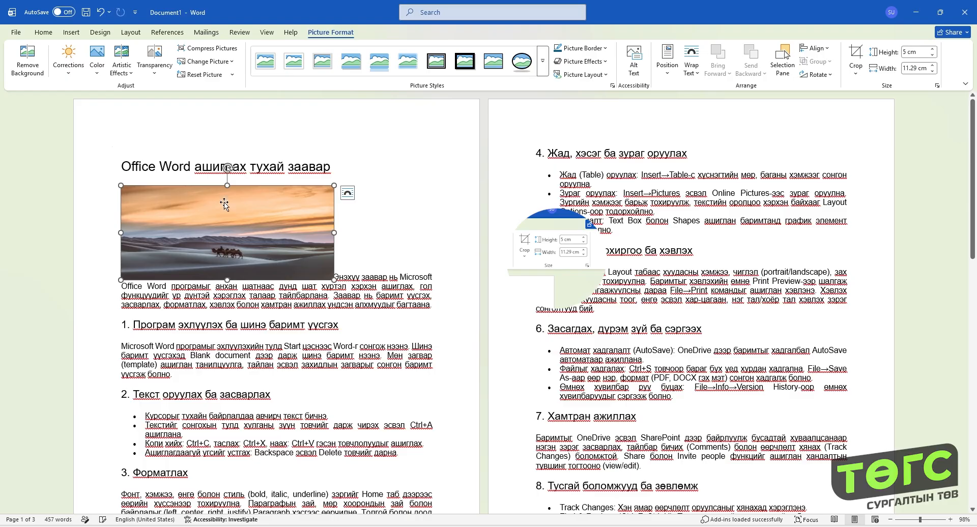
drag(229, 187, 229, 144)
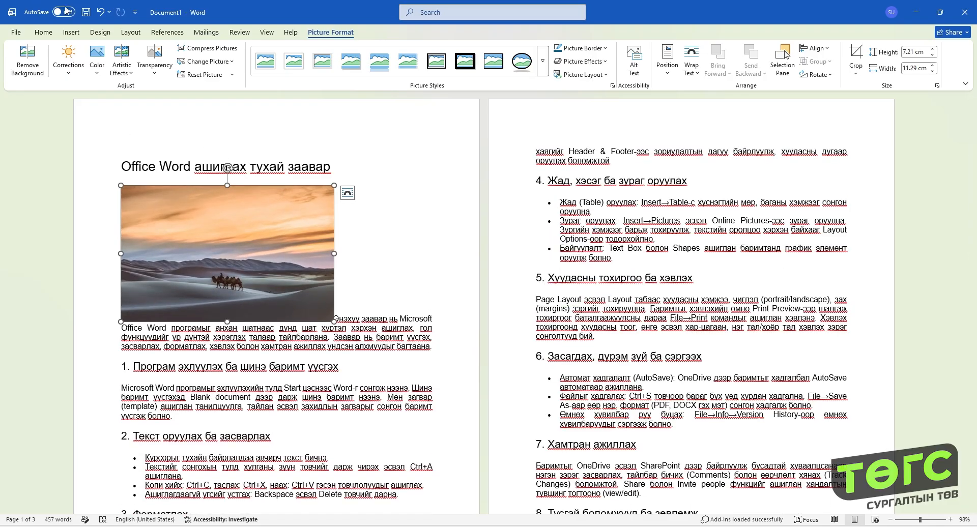
click(102, 14)
click(102, 14)
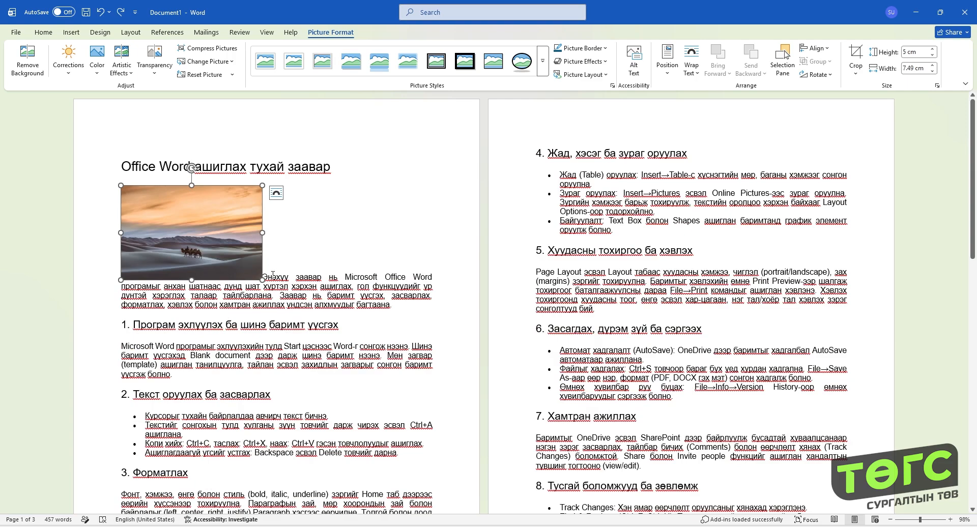
- Shrink the picture proportionally to about 4.11 by 6.15 cm and look through its text wrapping options
drag(262, 280, 237, 263)
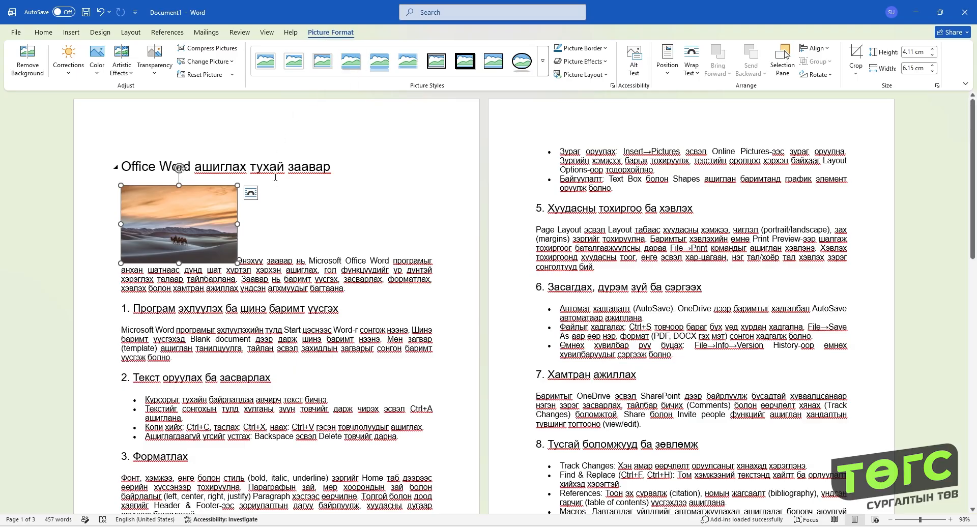
click(253, 194)
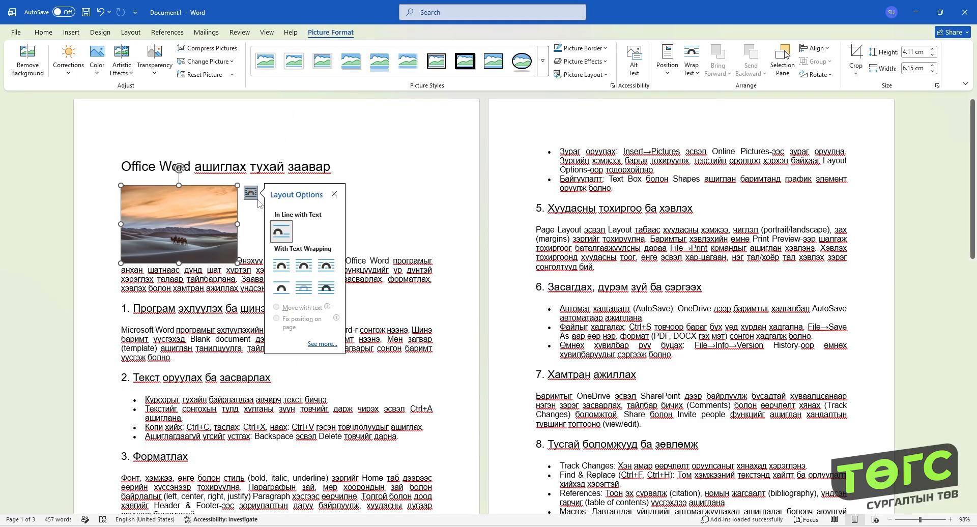
click(250, 193)
click(251, 194)
click(691, 56)
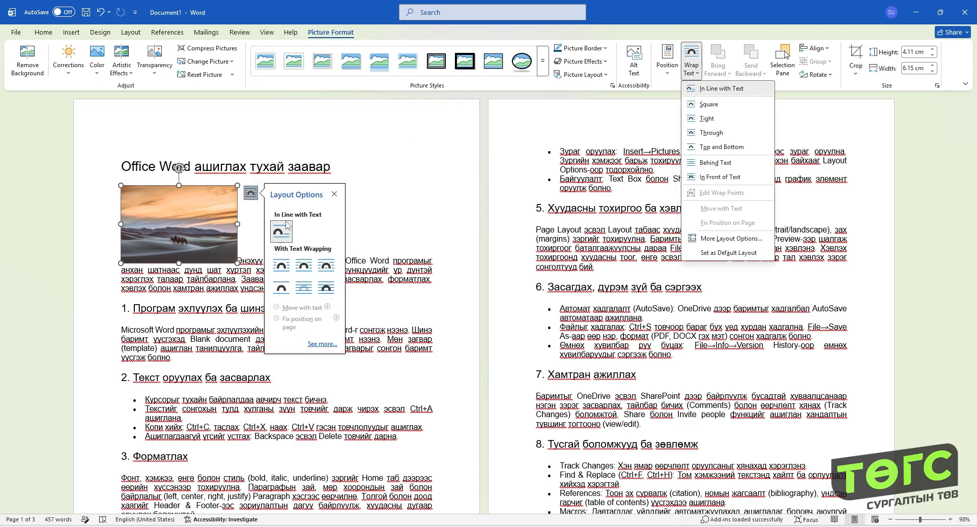
click(252, 194)
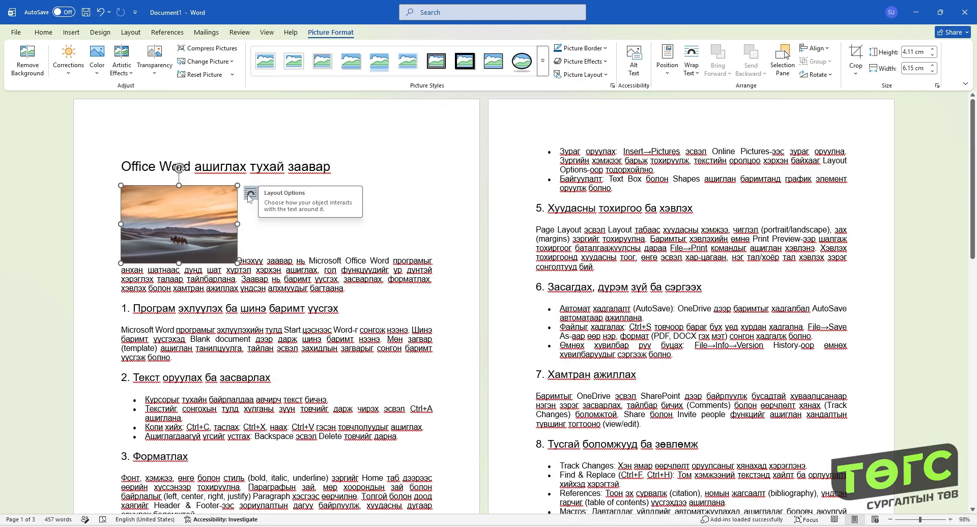
click(250, 194)
- Move the in-line picture to different spots within the text of the introductory paragraph
drag(182, 224, 370, 264)
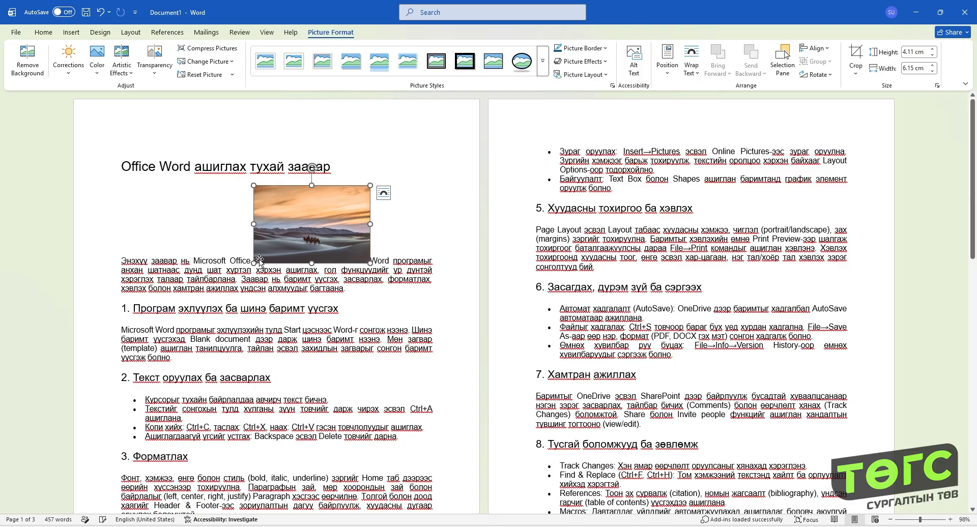
drag(310, 241, 390, 278)
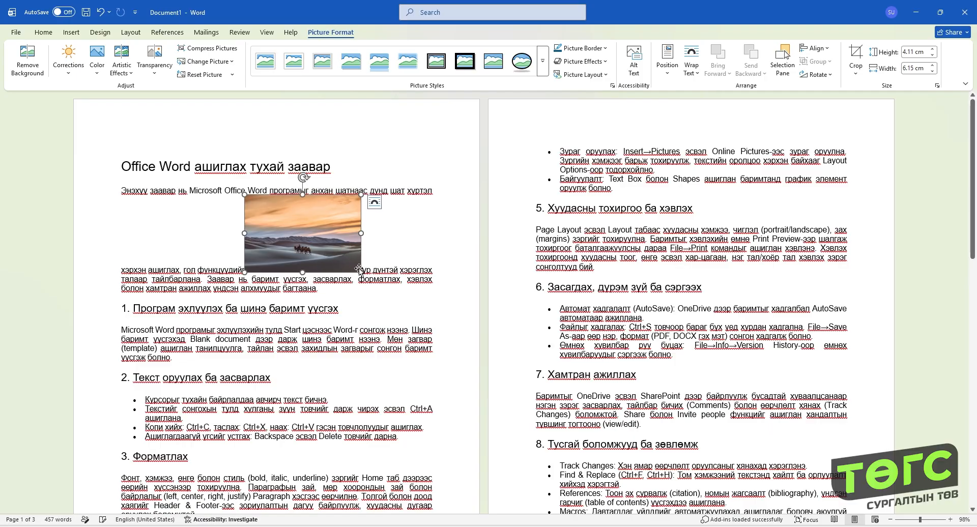
- Apply Square text wrapping to the picture and place it at the left margin beside the introductory paragraph
click(374, 202)
click(407, 278)
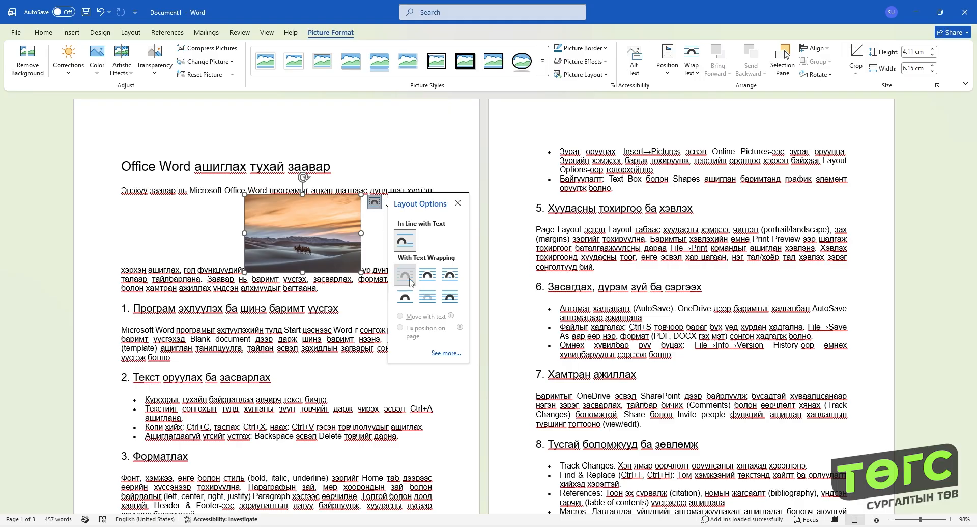
drag(314, 250, 190, 243)
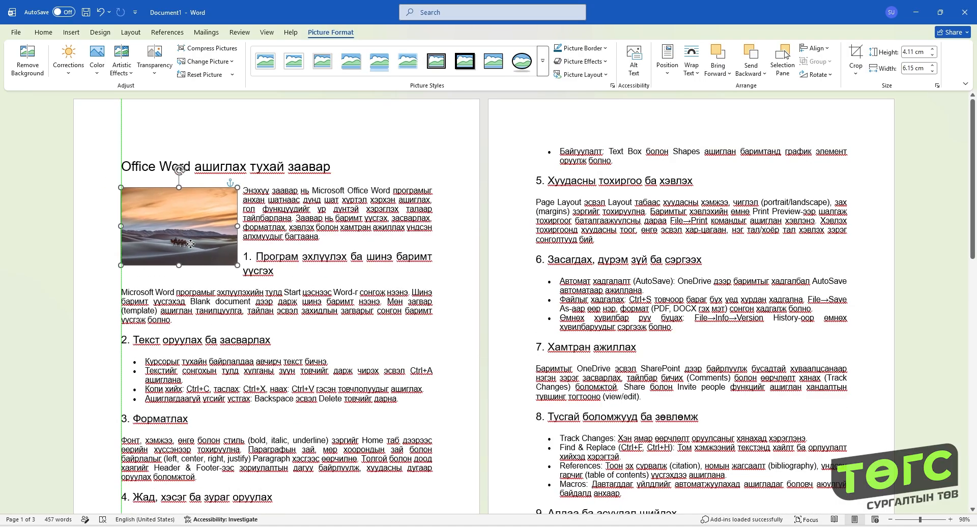
- Change the picture's text wrapping to Tight and shrink it proportionally to about 2.63 by 3.94 cm
drag(237, 265, 214, 247)
click(227, 193)
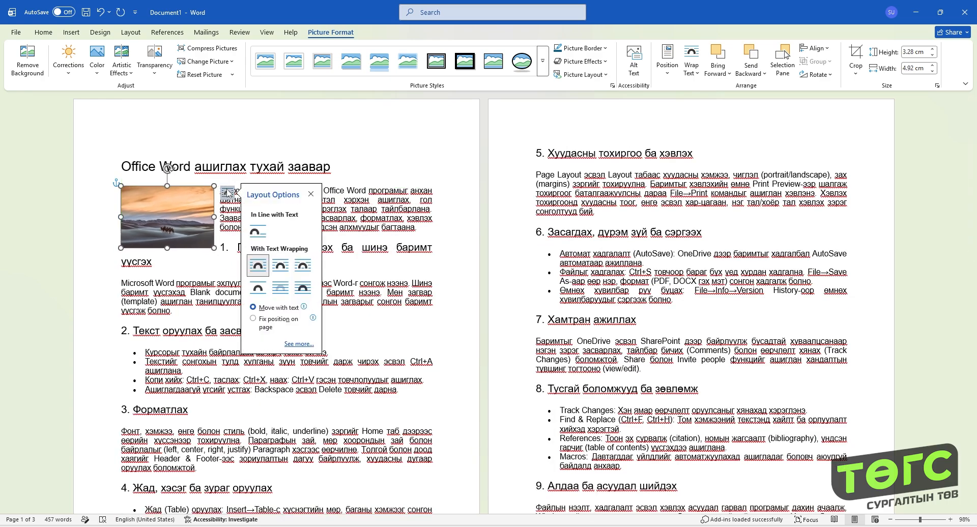
click(287, 270)
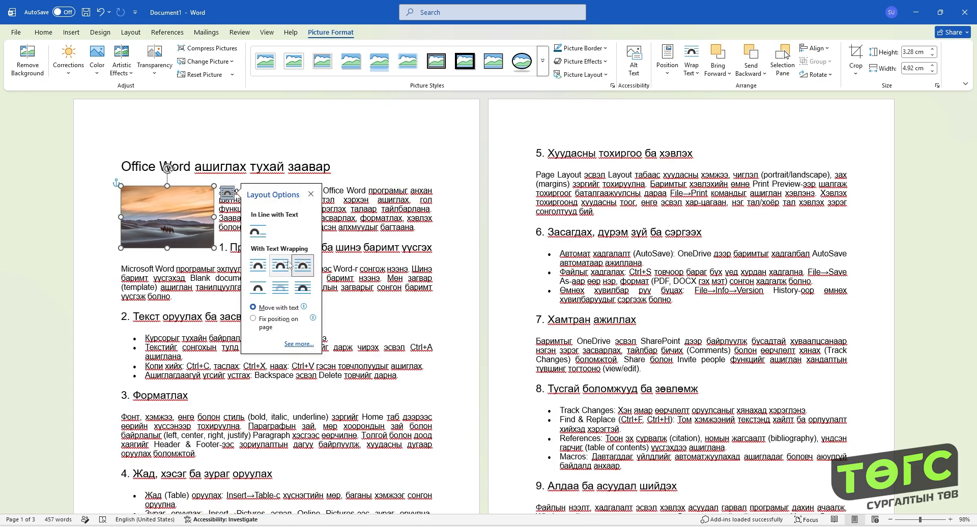
drag(214, 248, 196, 236)
- Apply Top and Bottom wrapping to the picture and move it below the introductory paragraph, near the middle of the text width
click(207, 195)
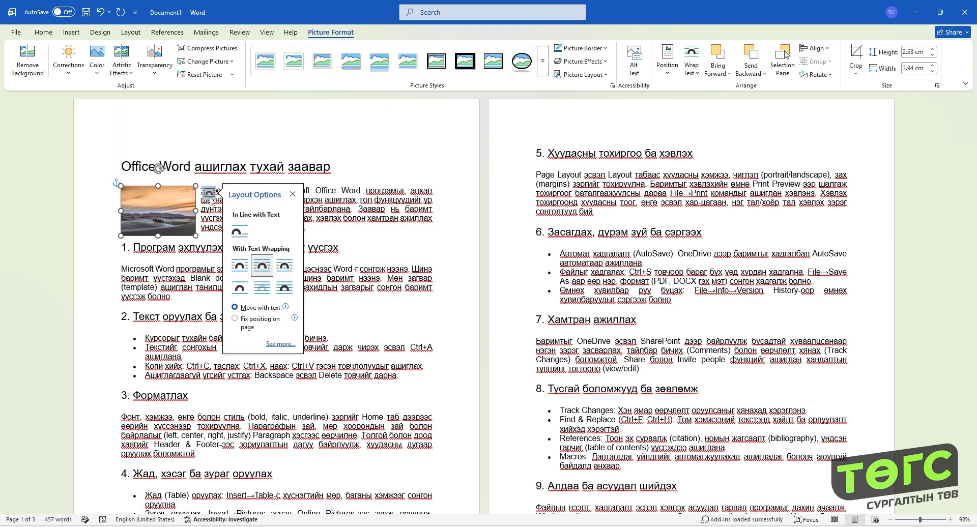
click(240, 288)
drag(176, 224, 278, 262)
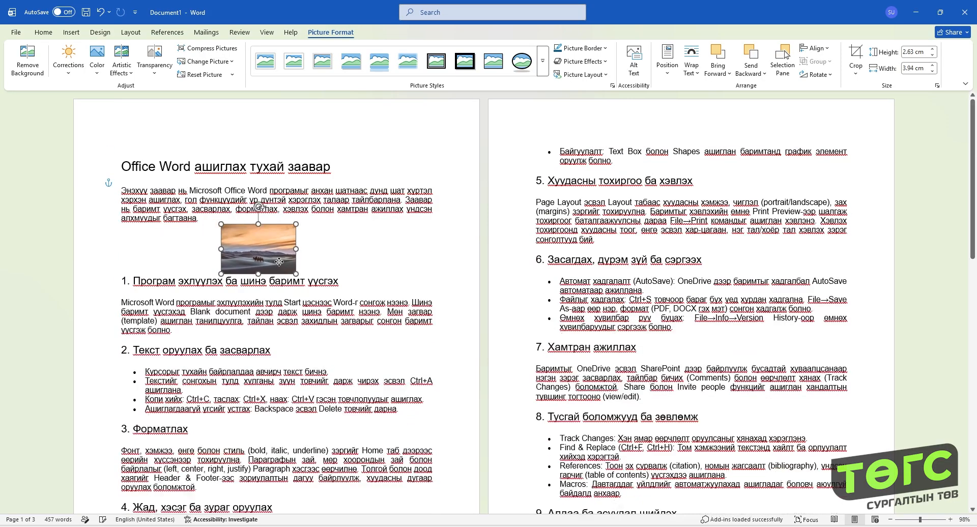
click(310, 232)
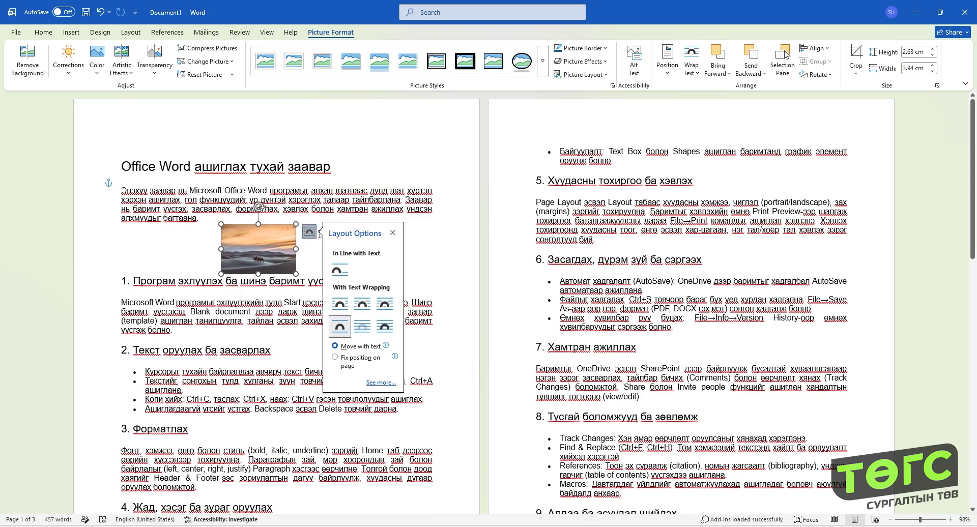
drag(265, 247, 281, 250)
- Try Behind Text and In Front of Text wrapping, and move the picture over the start of the introductory paragraph
click(326, 233)
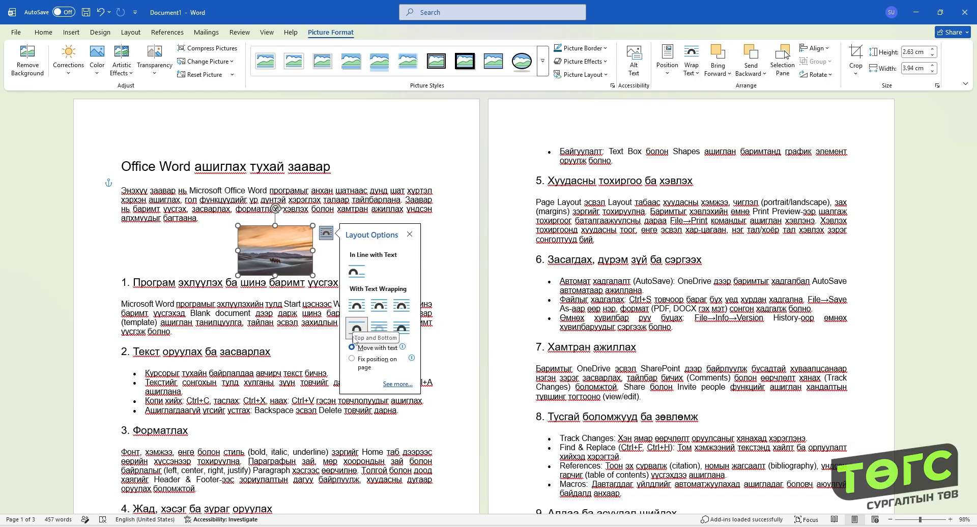
click(379, 333)
click(403, 333)
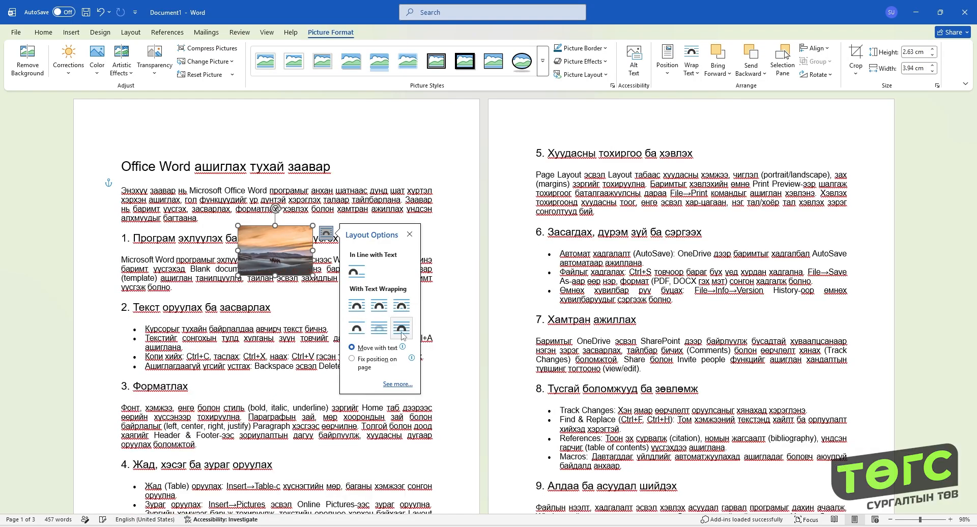
drag(279, 253, 158, 217)
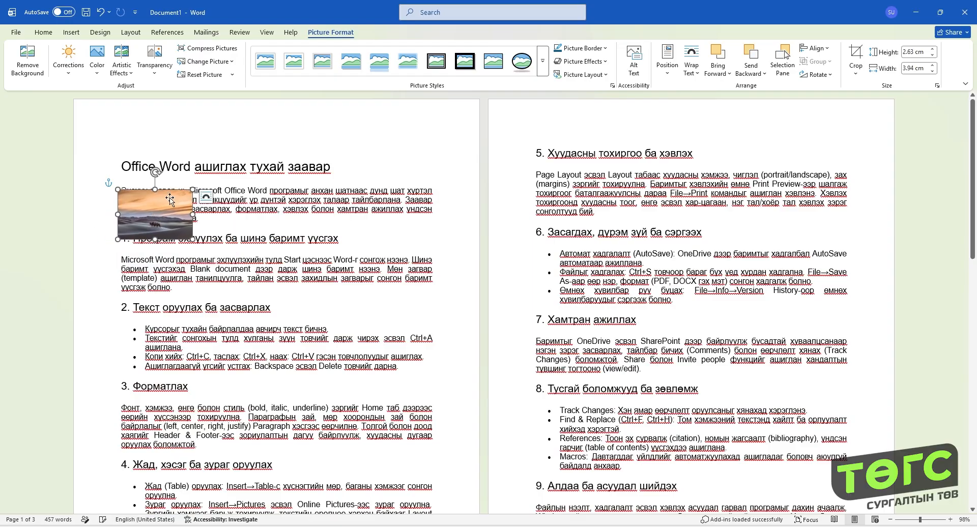
- Set the picture's wrapping back to Tight and align it with the left margin beside the introductory paragraph
click(206, 196)
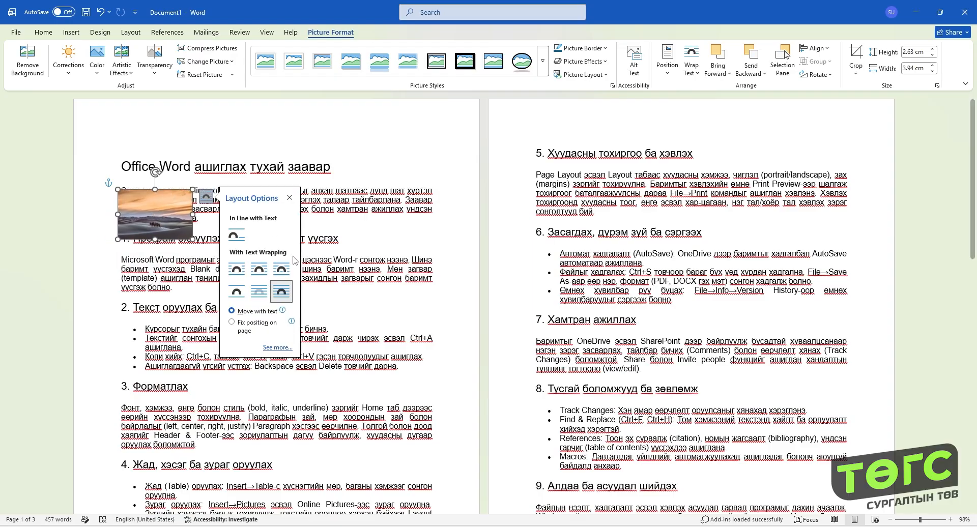
click(258, 268)
drag(147, 207, 150, 204)
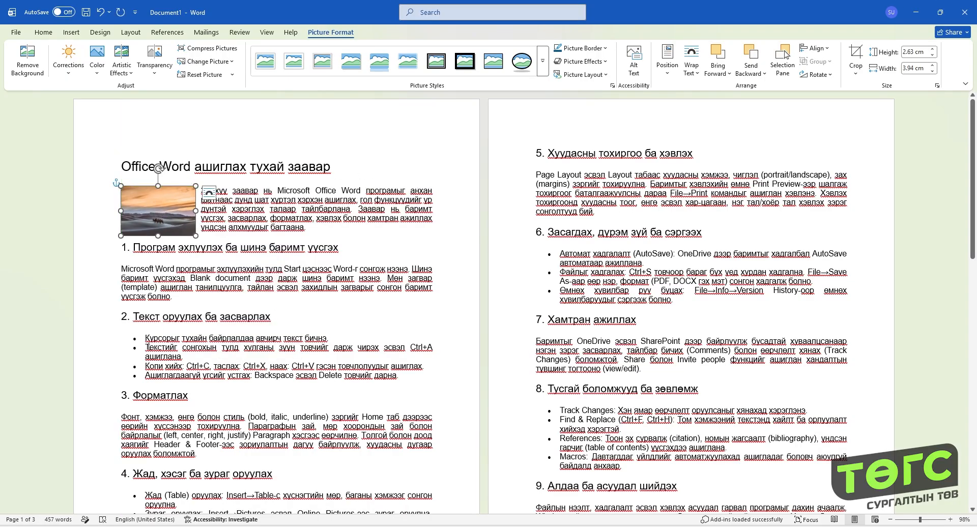
- Add a blank line after the section 1 paragraph and insert a 3x1 table there
click(182, 308)
key(Return)
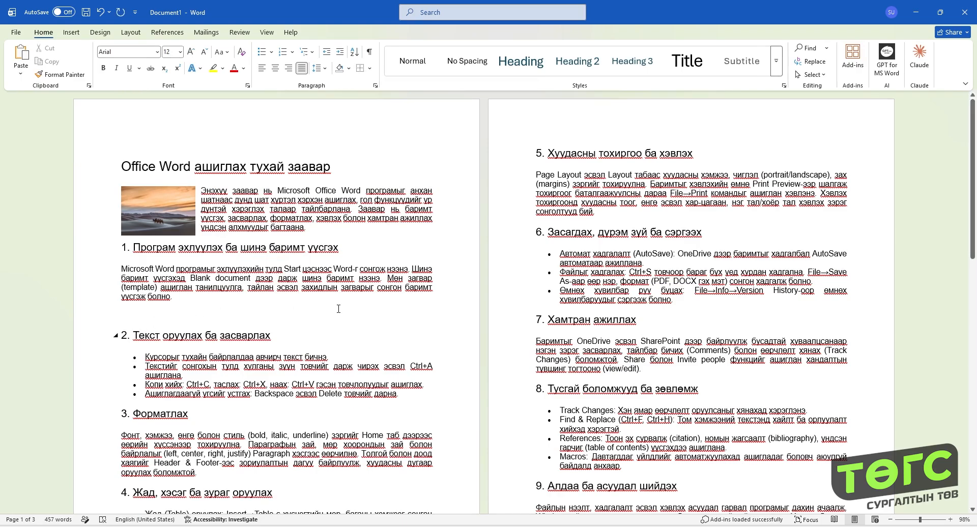
click(74, 35)
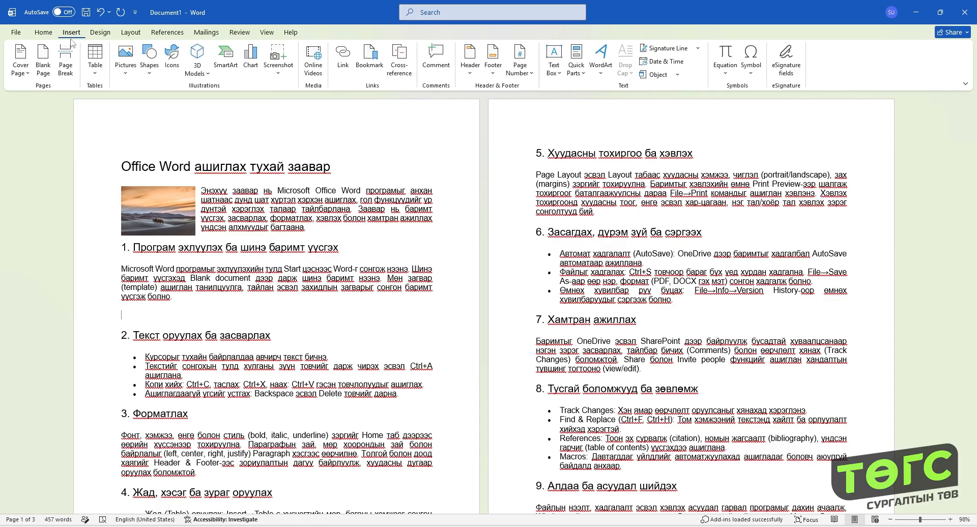
click(95, 59)
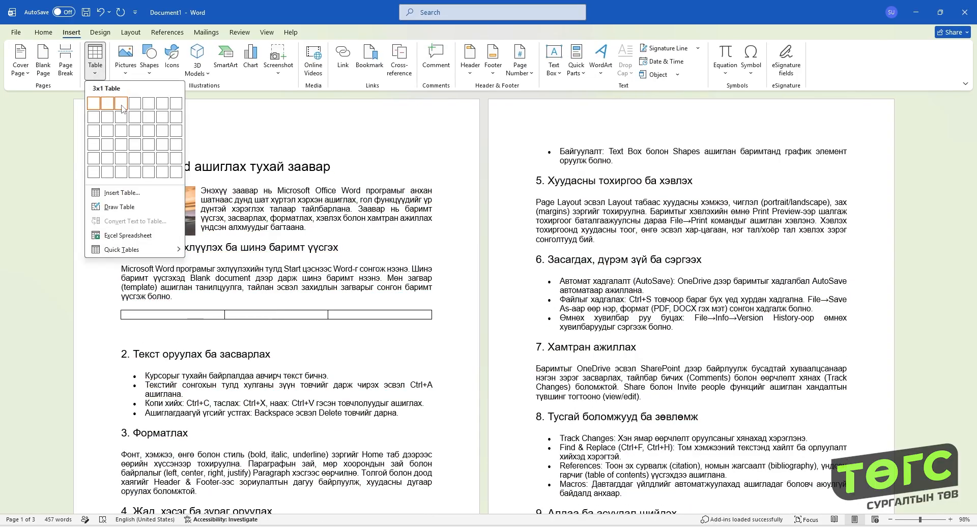
click(122, 108)
- Delete the empty line between the table and the section 2 heading
click(146, 327)
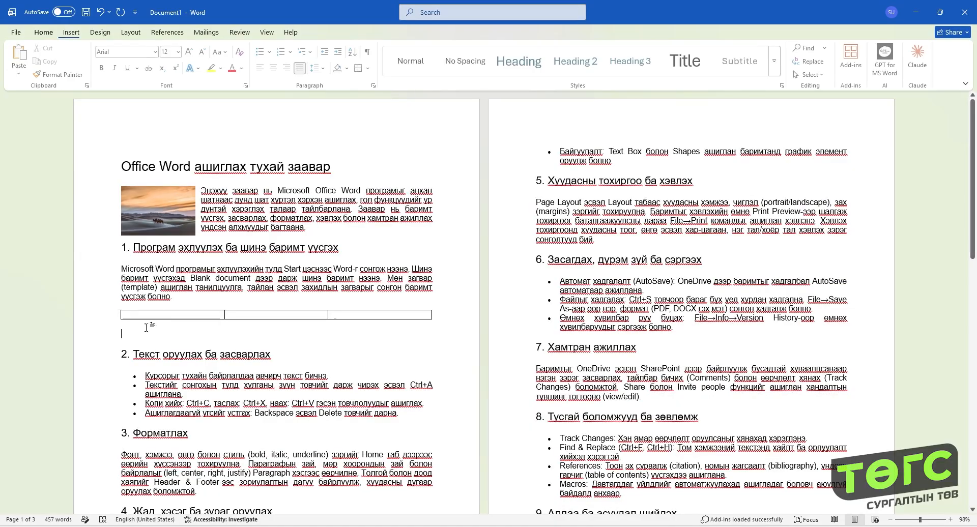
click(147, 315)
click(147, 329)
key(Delete)
- Insert the picture file 01 from this device into the table's first cell and set its height to 3 cm
click(146, 314)
click(71, 32)
click(125, 56)
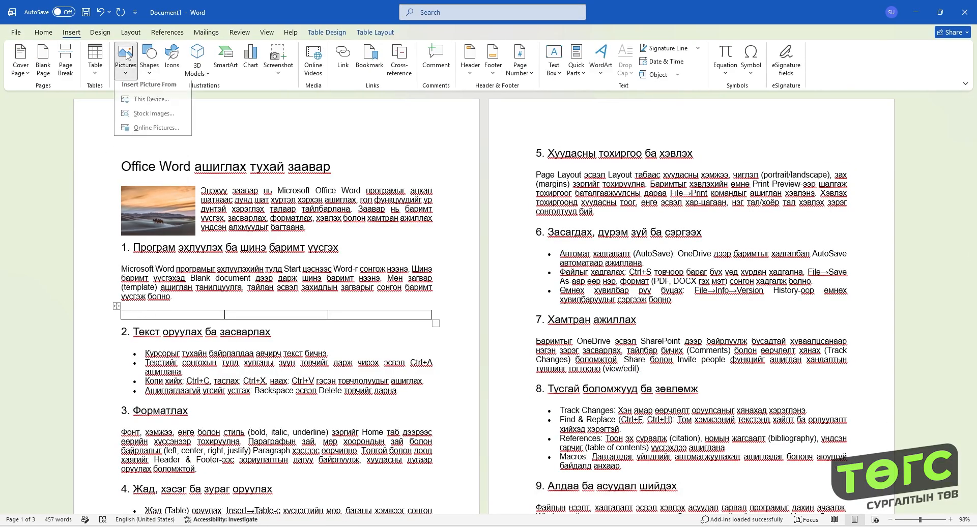
click(145, 99)
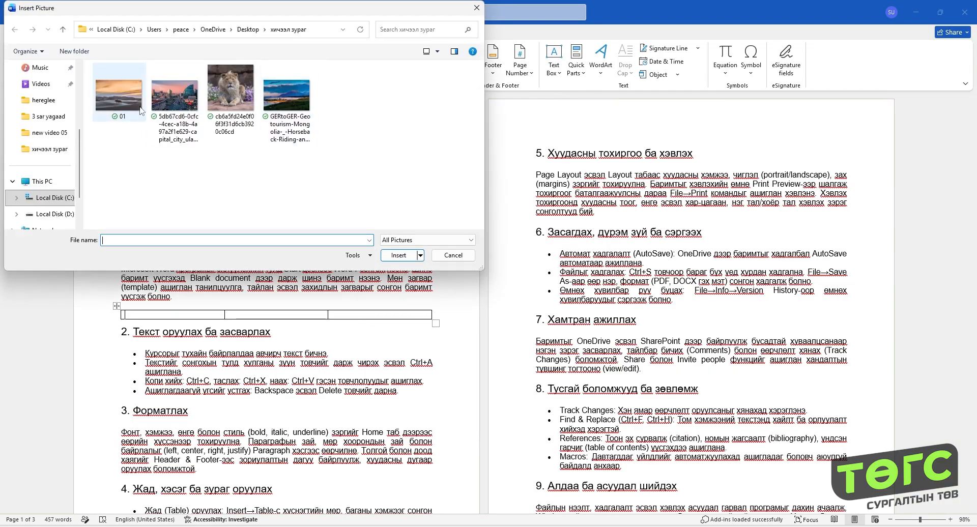
double_click(137, 107)
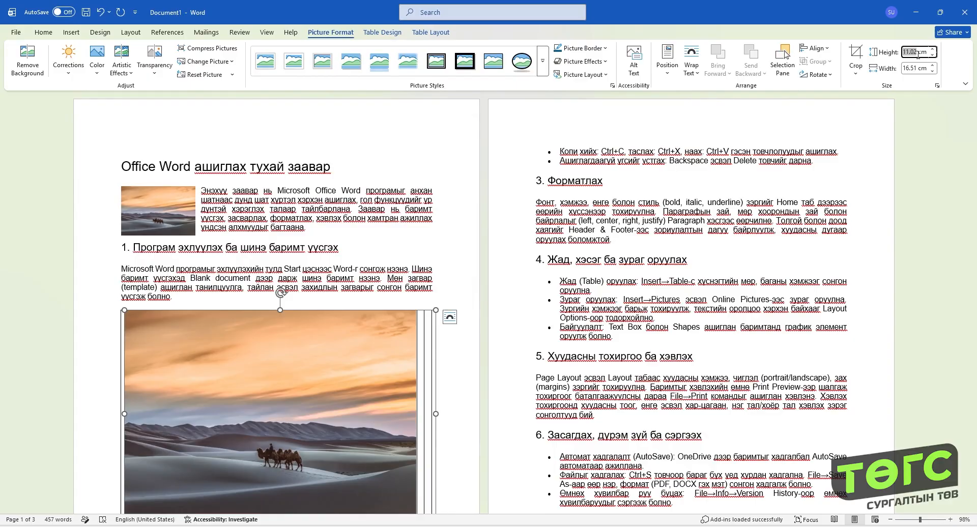
text(3)
key(Return)
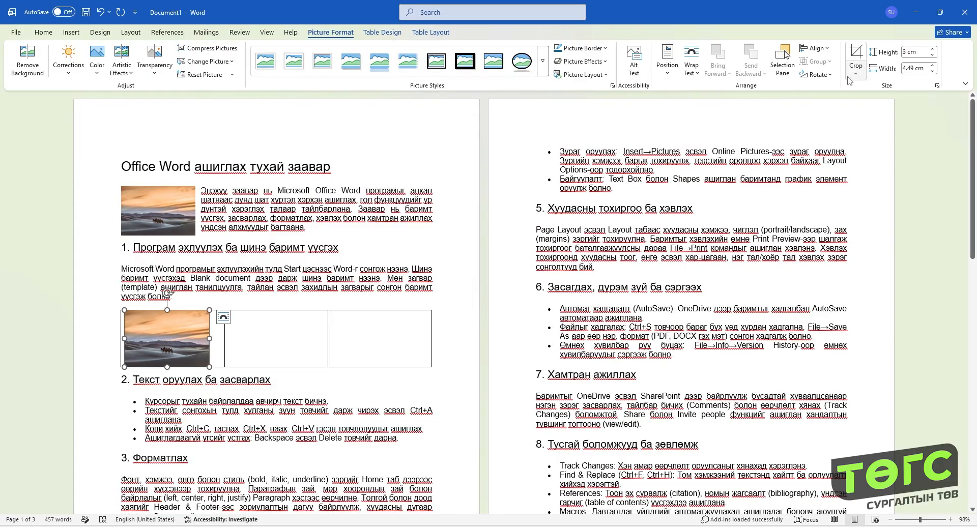
- Copy the first cell's picture into the second and third cells of the table
key(ctrl+c)
click(274, 321)
key(ctrl+v)
click(380, 316)
key(ctrl+v)
- Replace the picture in the table's middle cell with the capital city image file from this device
click(304, 322)
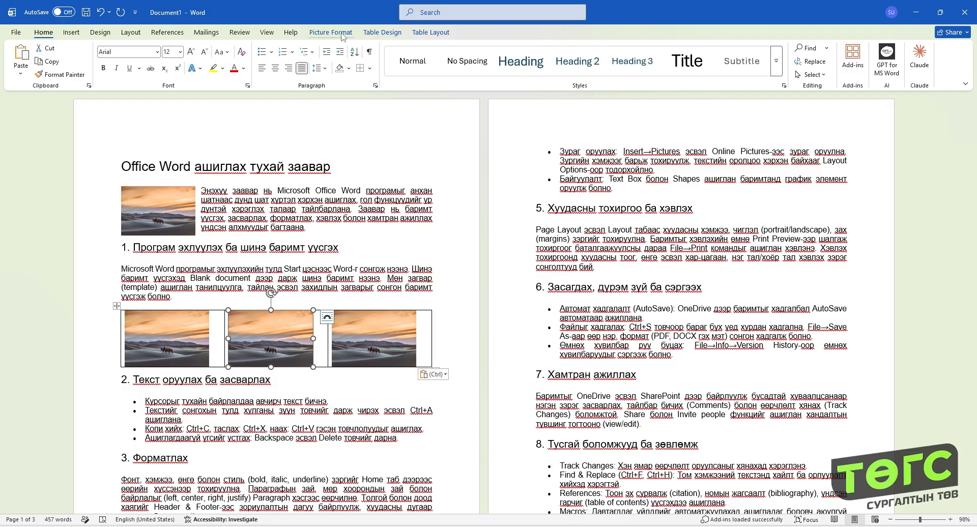
click(331, 33)
click(196, 62)
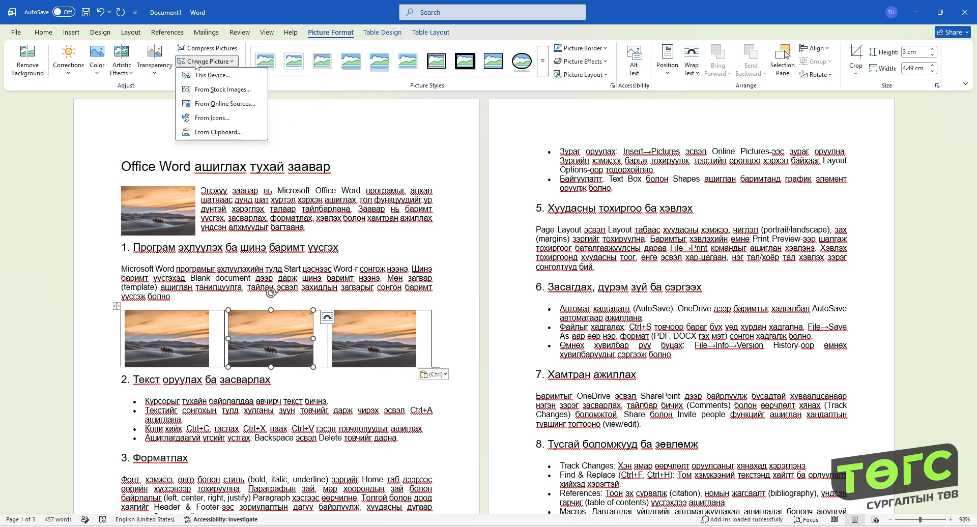
click(212, 75)
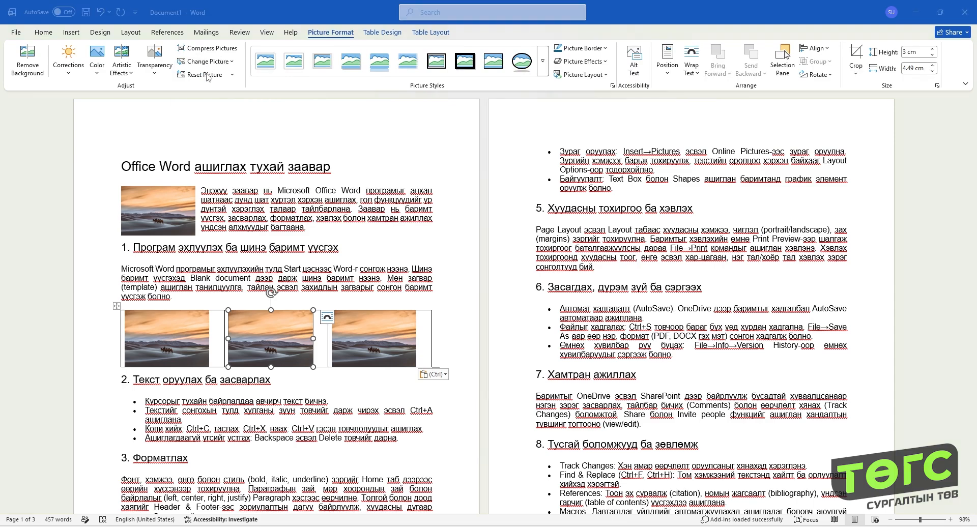
double_click(161, 99)
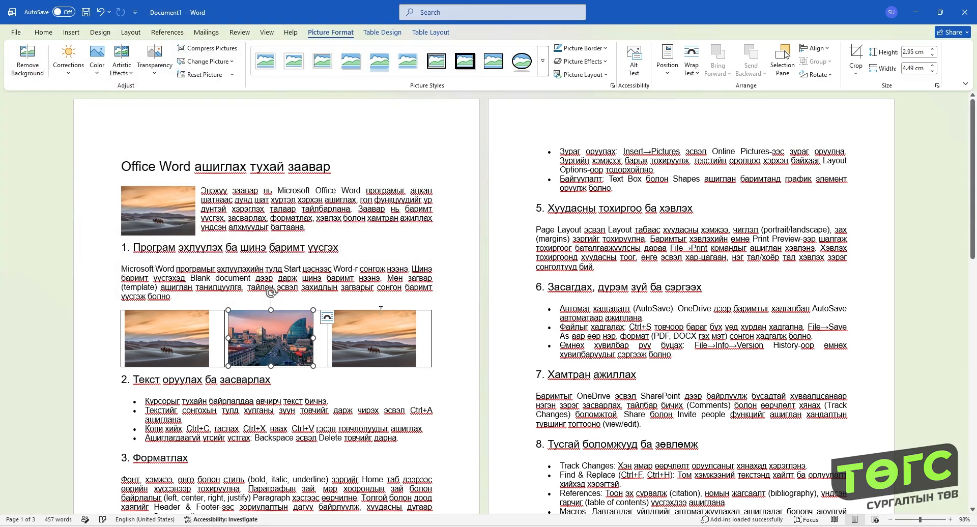
- Replace the picture in the table's middle cell with the lion image file from this device
click(206, 65)
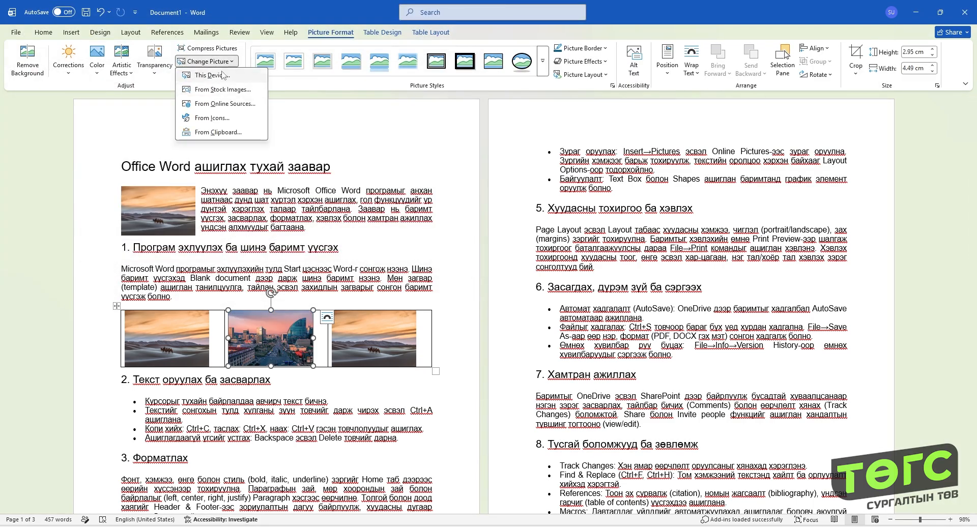
click(211, 75)
double_click(246, 85)
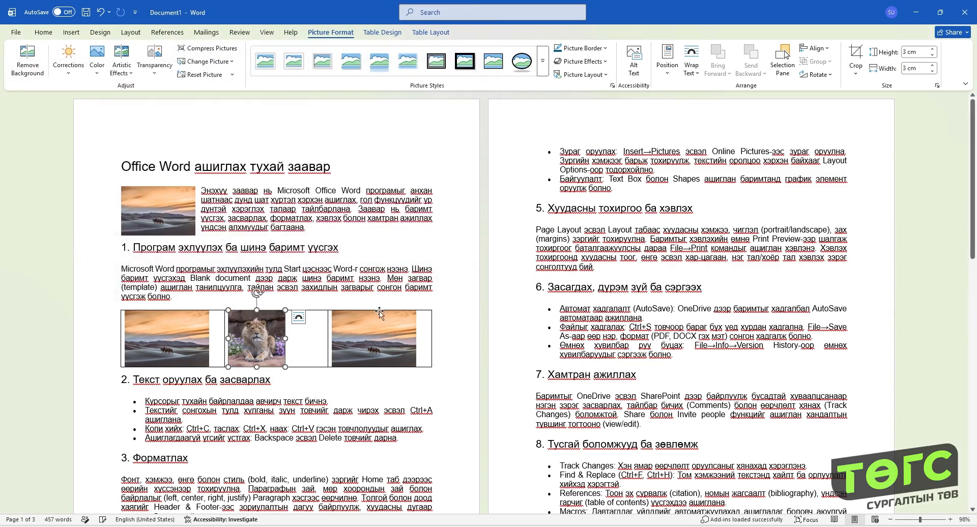
- Replace the picture in the table's third cell with the capital city image file from this device
click(208, 61)
click(216, 76)
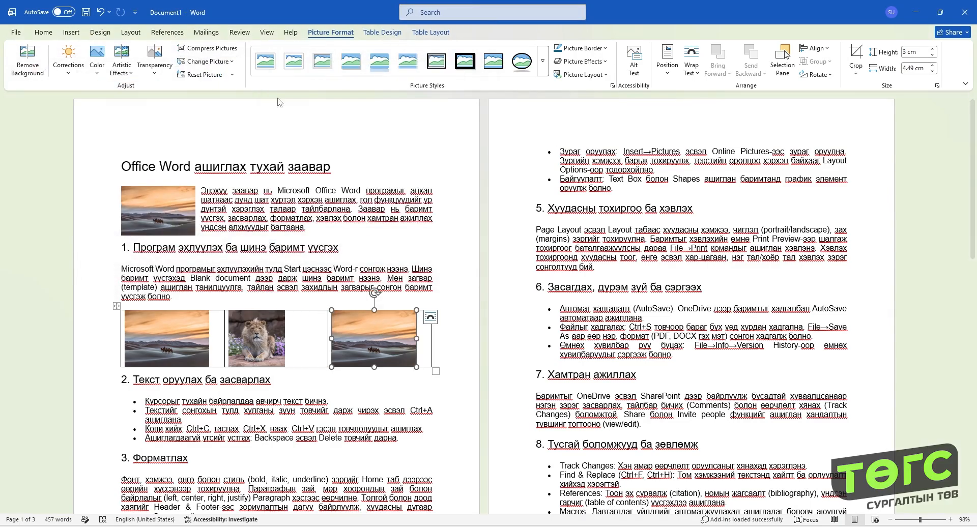
double_click(175, 95)
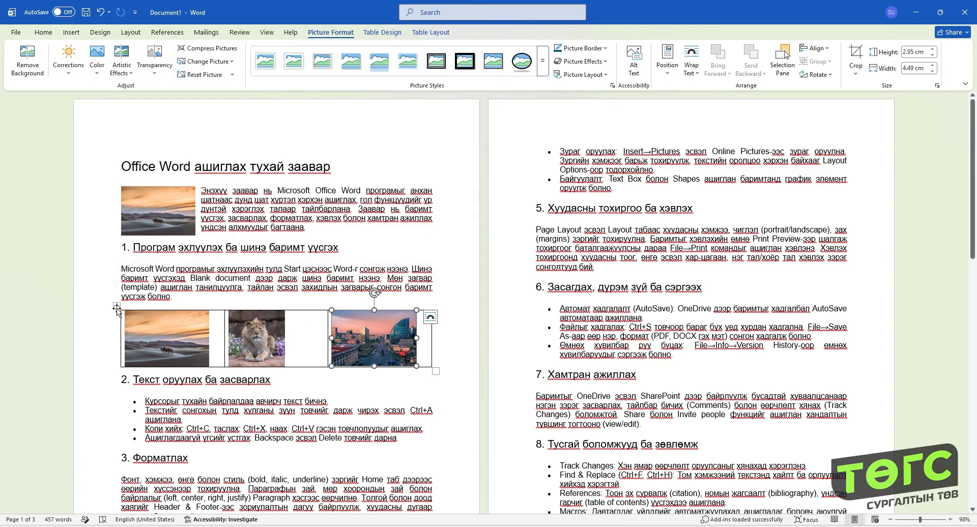
- Center the contents of all the table's cells both horizontally and vertically
click(117, 307)
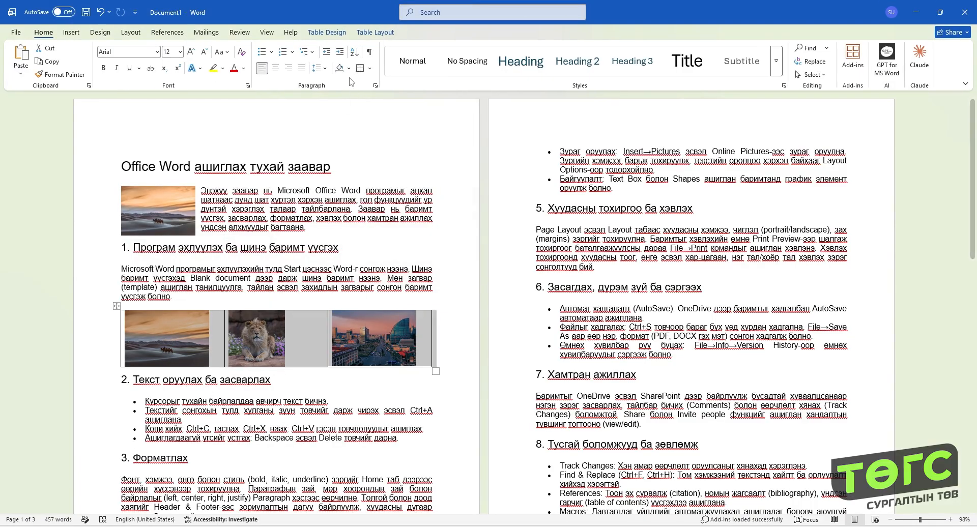
click(376, 33)
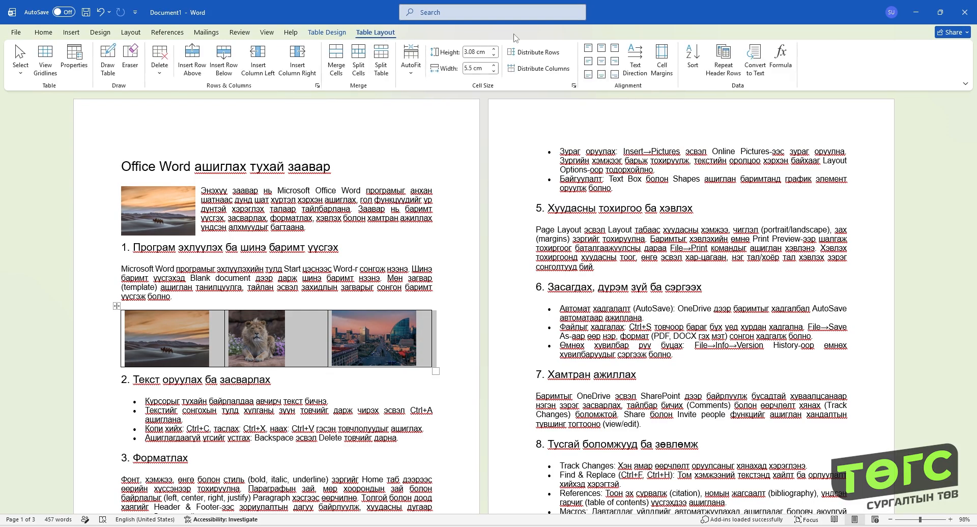
click(602, 62)
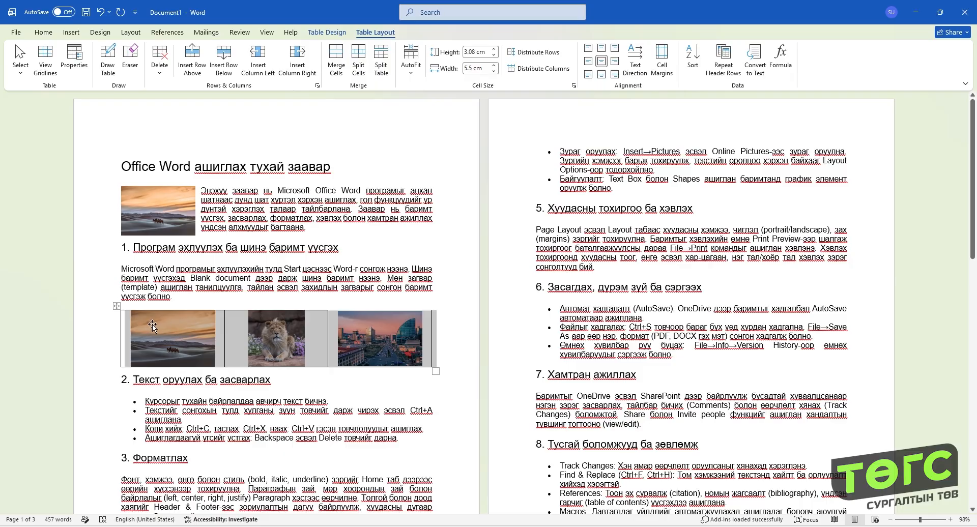
- Remove all borders from the picture table
click(44, 32)
click(370, 71)
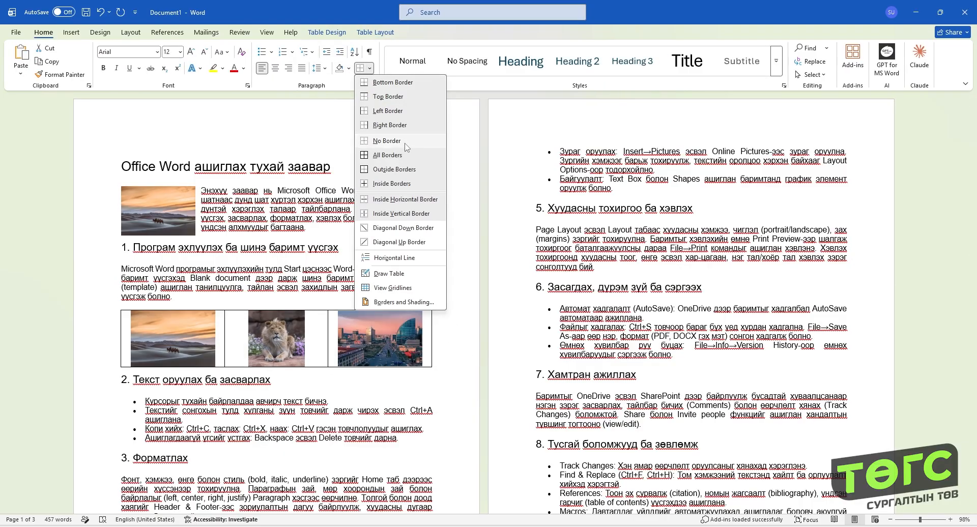
click(386, 143)
click(270, 378)
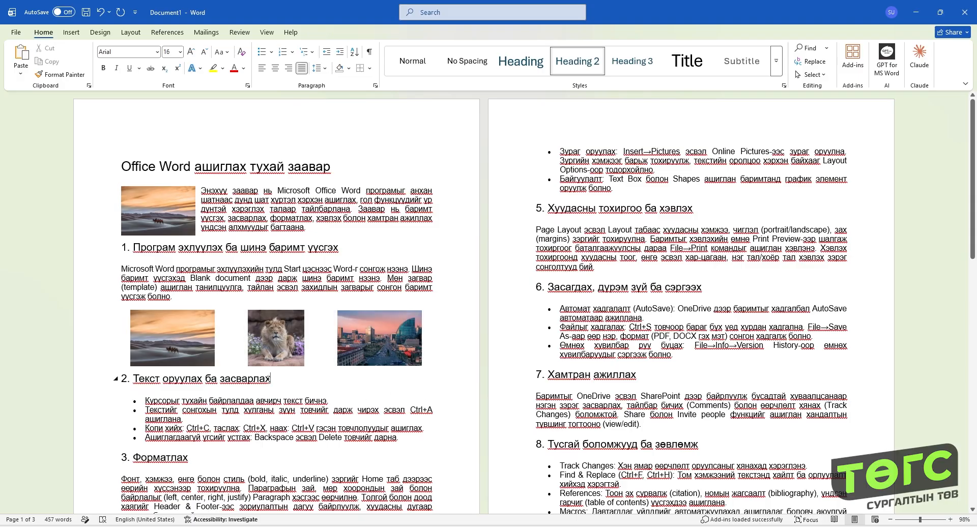
click(150, 343)
click(286, 327)
click(352, 331)
click(173, 336)
click(281, 334)
click(356, 331)
click(280, 333)
click(173, 336)
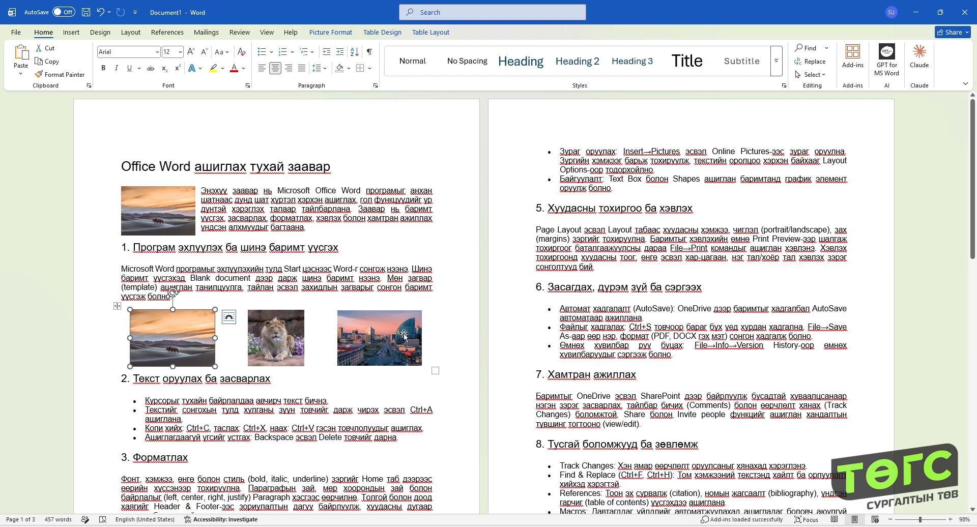
click(284, 333)
click(356, 331)
click(173, 336)
- Add an empty line without a bullet after the last list item of section 2
click(210, 421)
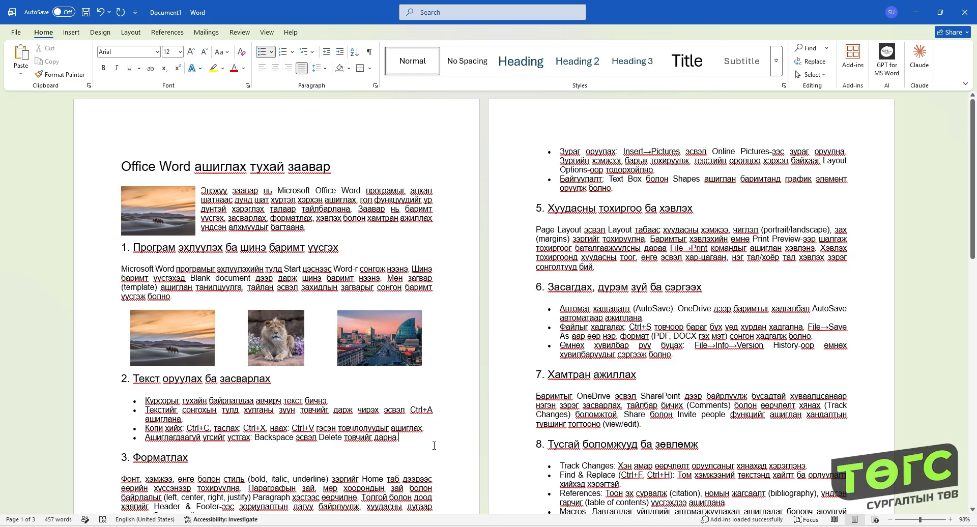
key(Return)
scroll(356, 423, down, 2)
key(BackSpace)
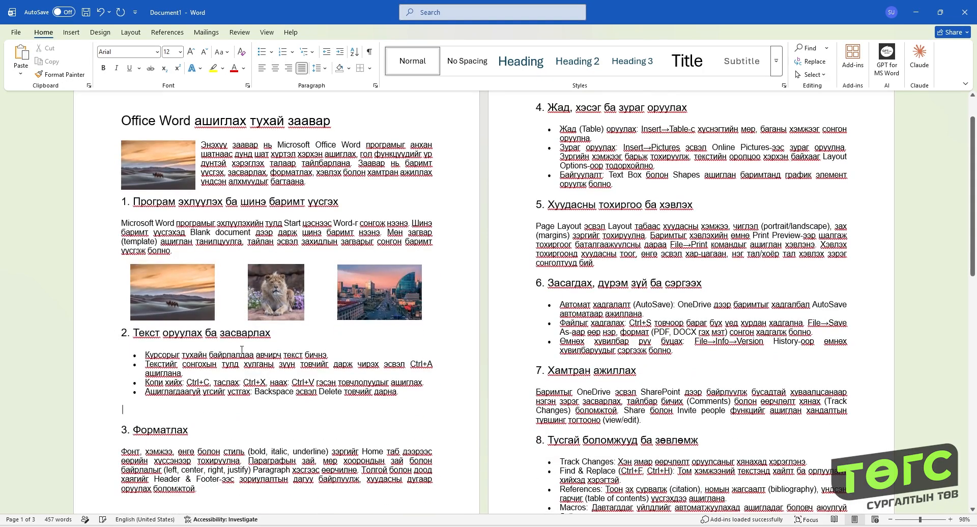
- Copy the desert, lion and city pictures from the table onto the empty line above the section 3 heading, side by side
click(182, 297)
click(144, 413)
key(ctrl+v)
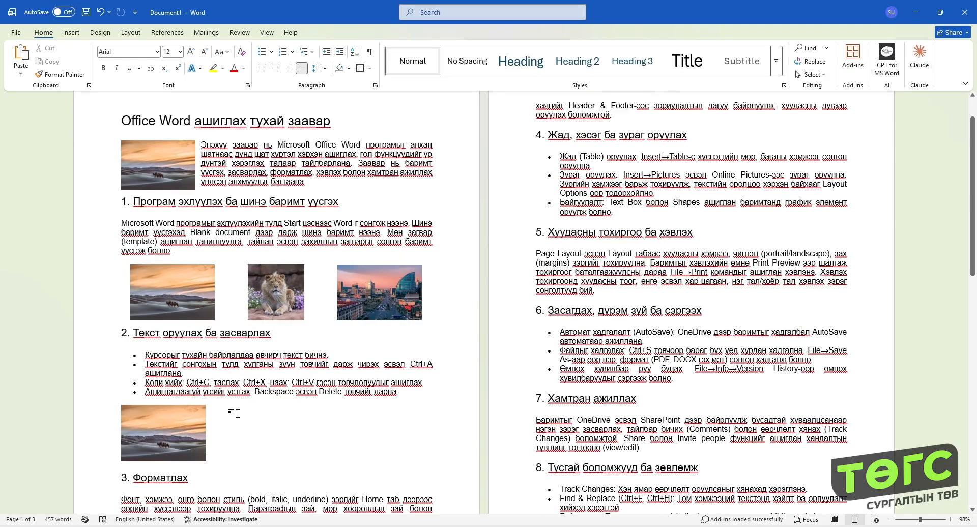
key(ctrl+v)
click(378, 295)
key(ctrl+c)
click(299, 437)
key(ctrl+v)
click(313, 424)
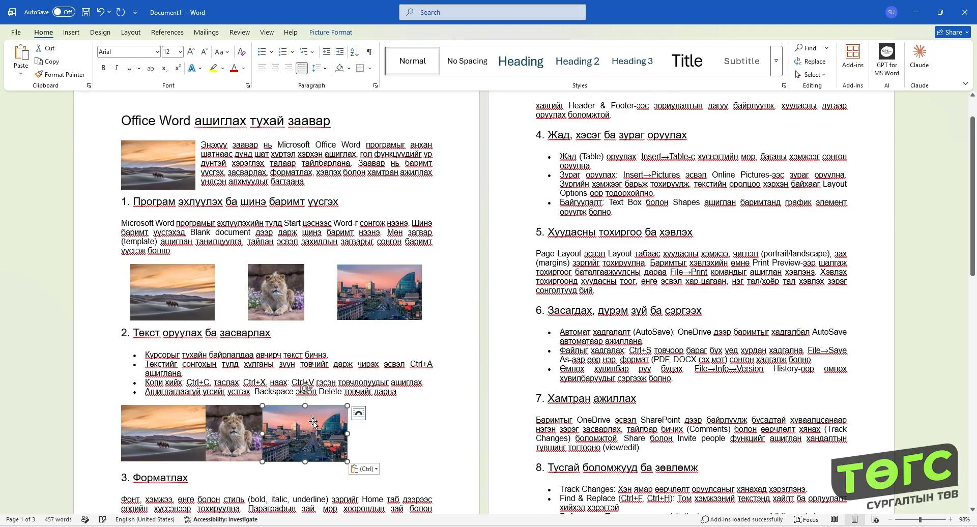
- Set the text wrapping of the three pasted pictures to Top and Bottom
click(360, 413)
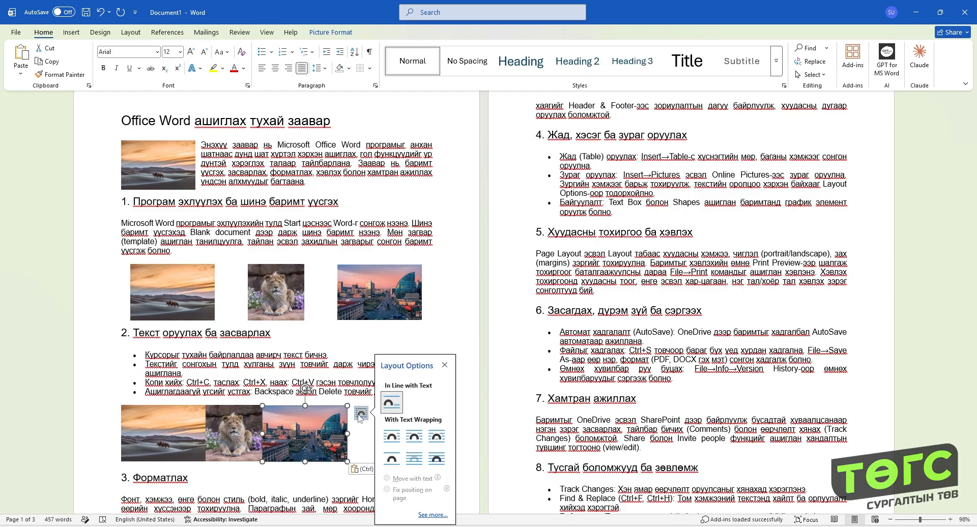
click(396, 464)
click(239, 476)
click(275, 468)
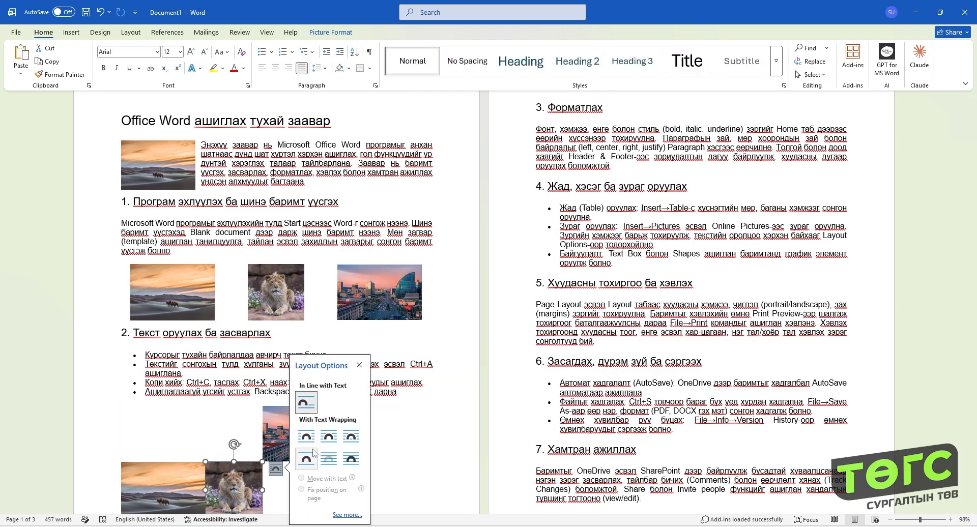
click(307, 456)
scroll(612, 173, down, 1)
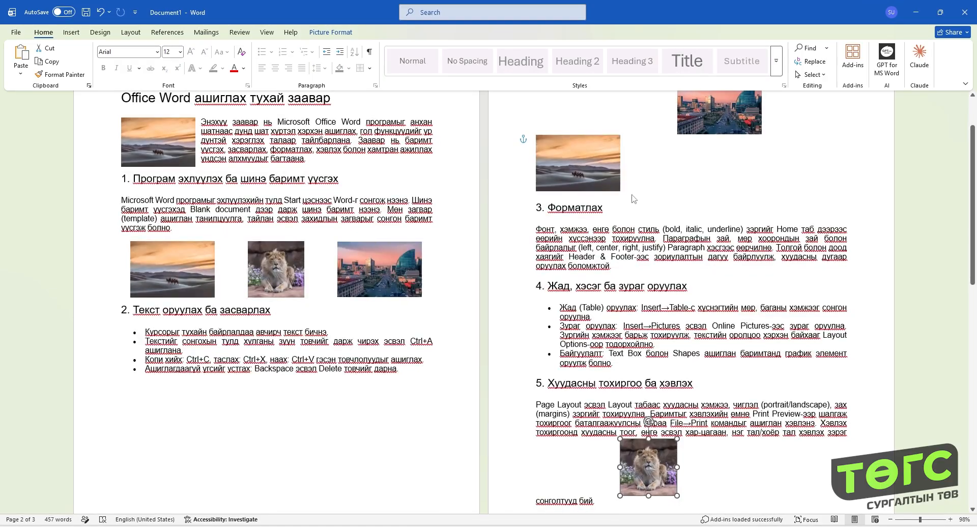
click(612, 173)
click(625, 145)
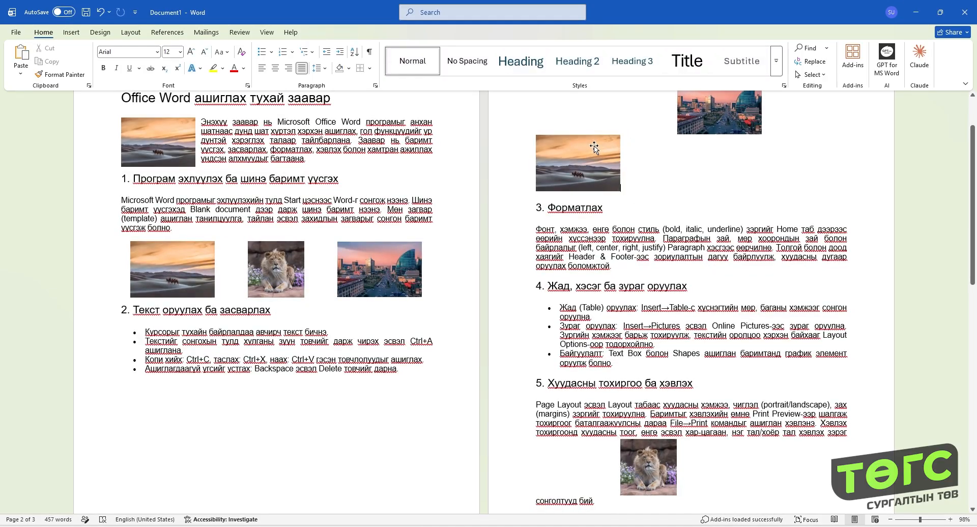
click(594, 147)
click(635, 141)
click(664, 237)
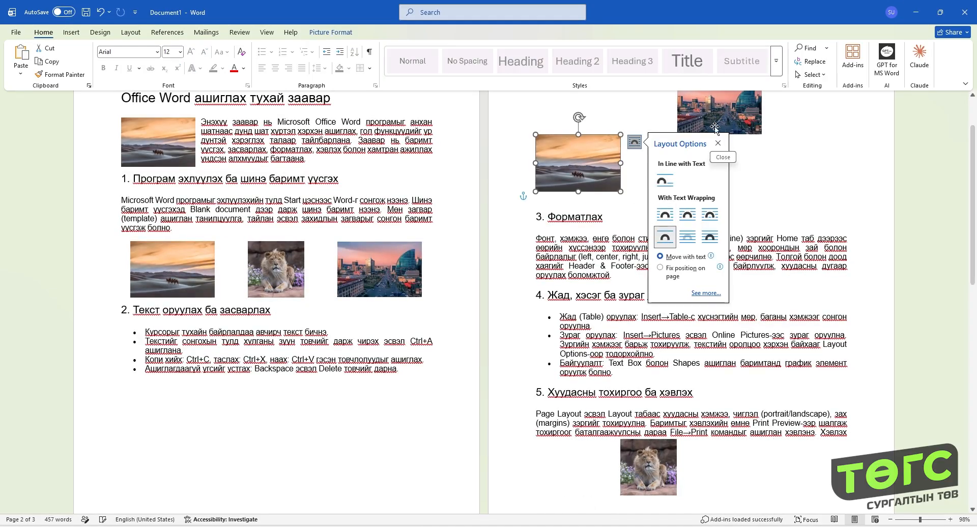
- Arrange the desert, lion and city pictures in a row beneath the section 2 list on the first page
drag(578, 163, 164, 428)
drag(719, 113, 406, 428)
drag(155, 429, 164, 427)
drag(367, 427, 334, 426)
drag(234, 475, 272, 426)
- Align the three pictures above section 3 to their tops and distribute them horizontally
shift+click(185, 423)
shift+click(345, 423)
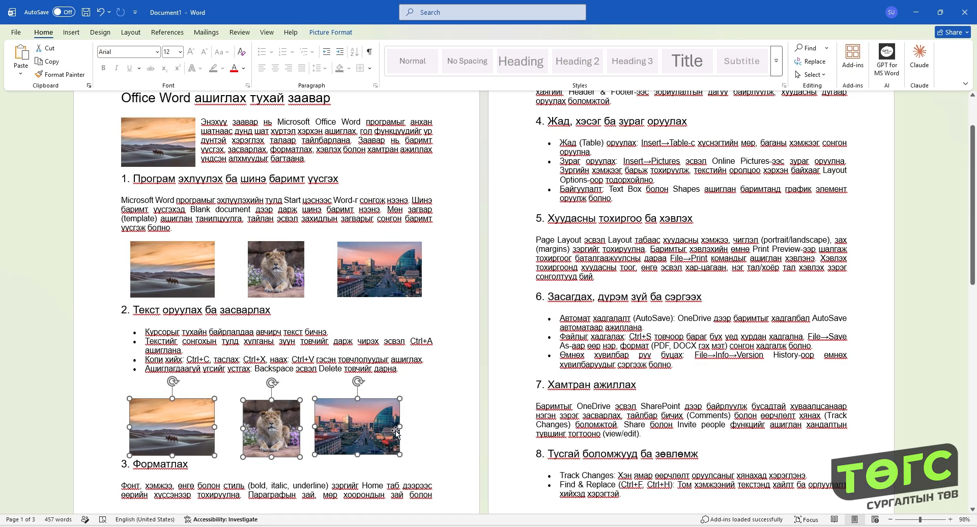
click(344, 35)
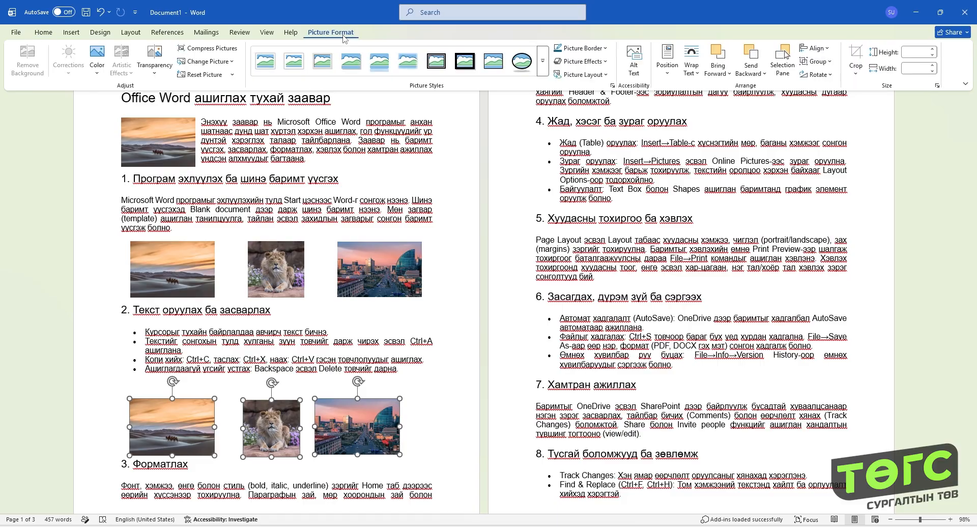
click(814, 48)
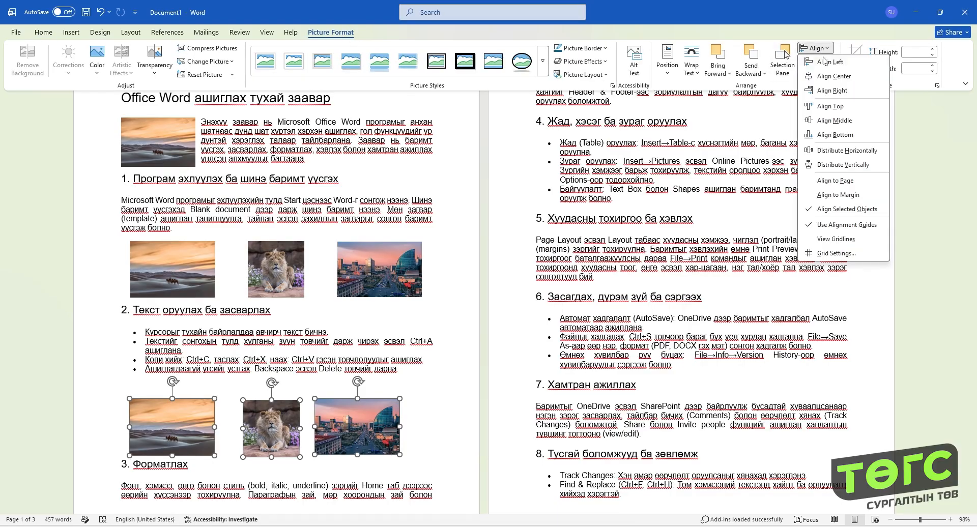
click(826, 108)
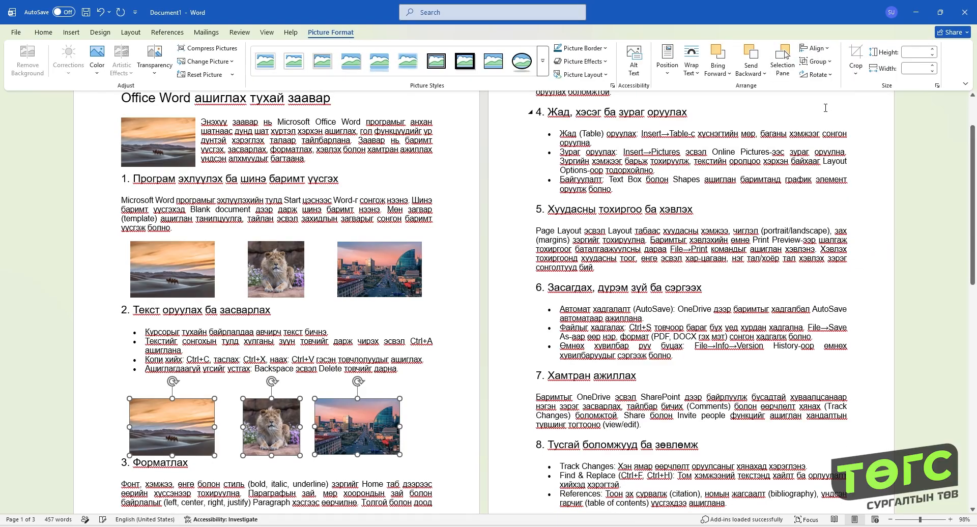
click(814, 47)
click(841, 151)
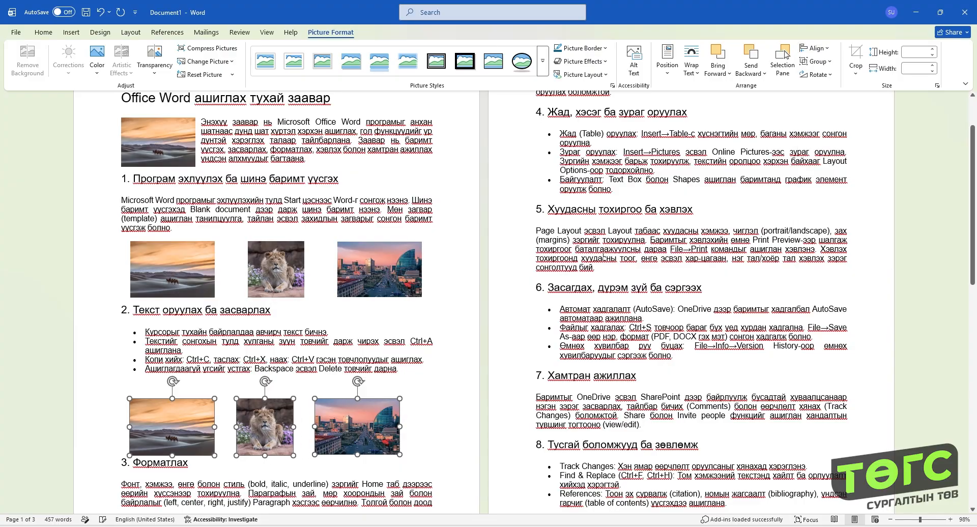
- Move the three aligned pictures slightly up toward the section 2 list, group them, and shift the group slightly
drag(359, 422, 361, 412)
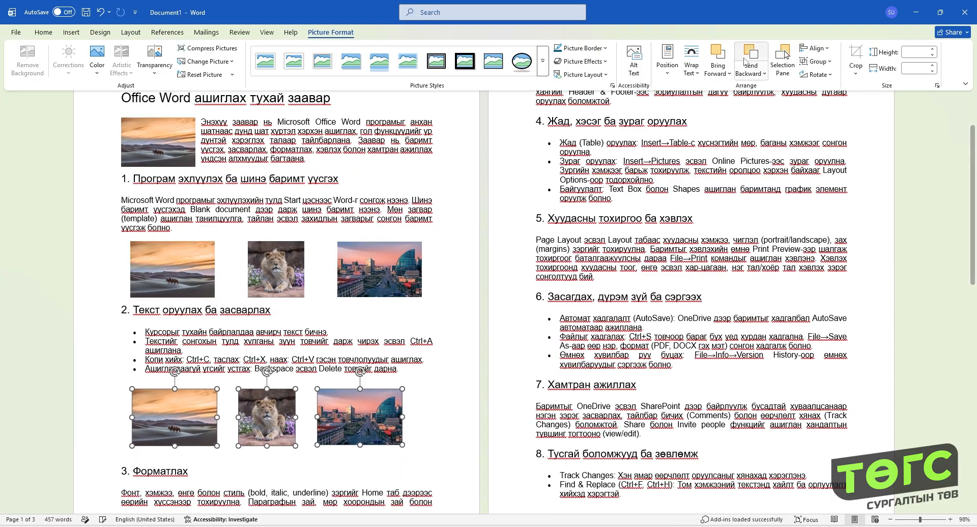
click(808, 65)
click(820, 74)
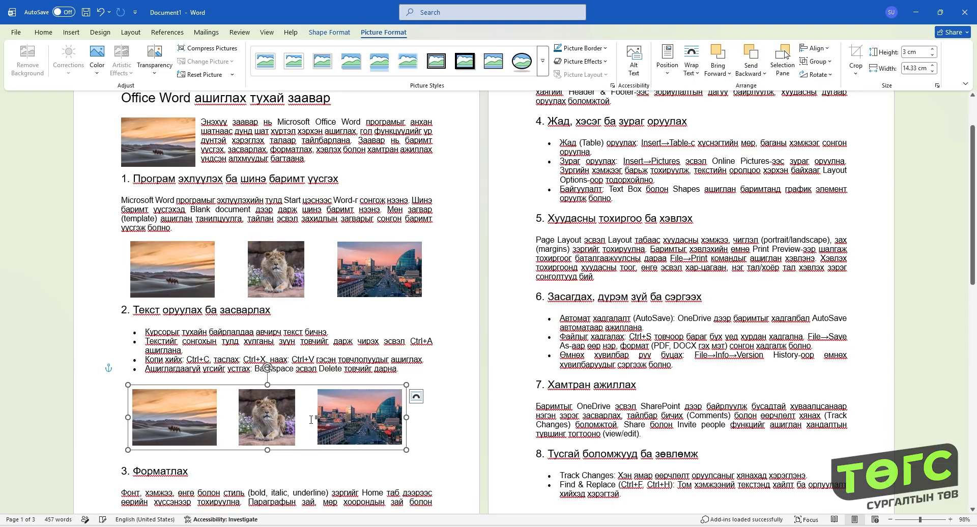
drag(315, 385, 319, 387)
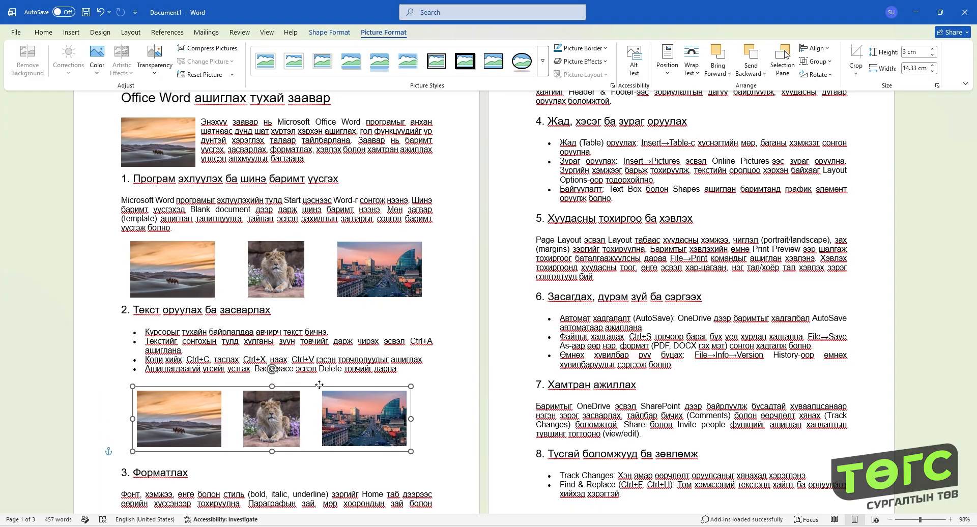
- Move the city and desert pictures outward within the group to widen the gaps around the lion picture
click(375, 418)
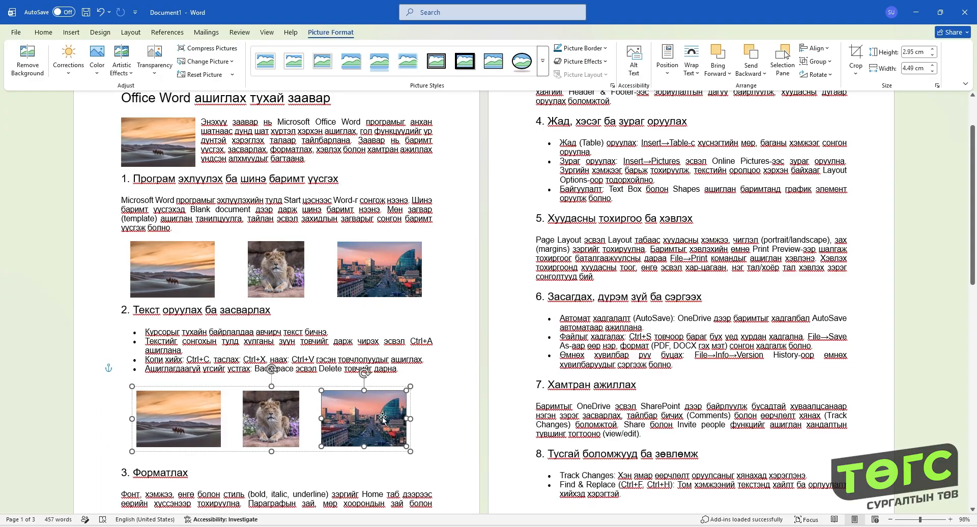
drag(375, 418, 404, 416)
drag(187, 418, 172, 416)
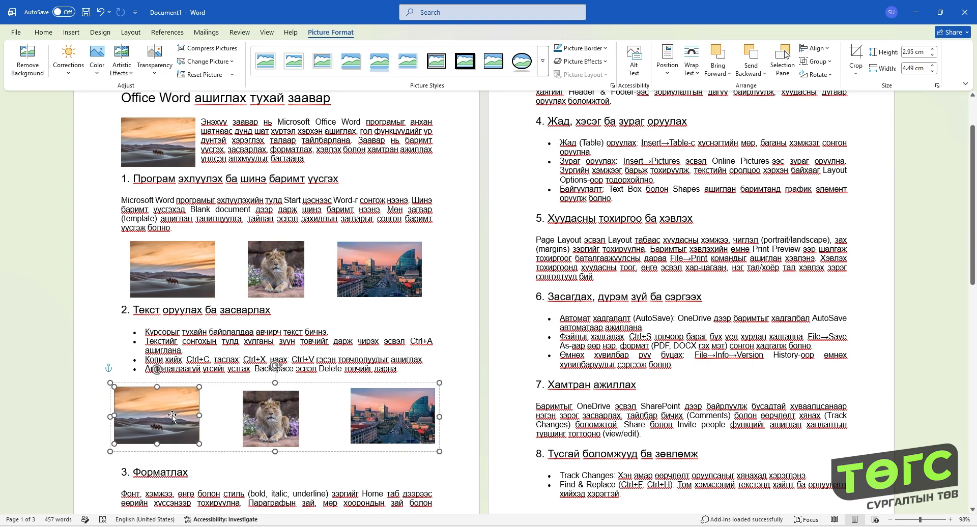
- Realign the three pictures inside the group to their tops and distribute them horizontally
shift+click(287, 416)
shift+click(379, 418)
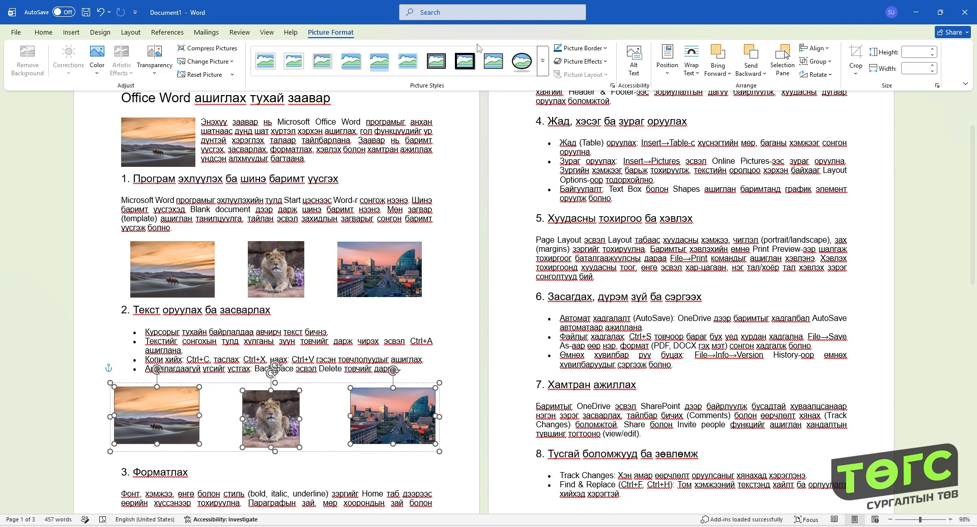
click(820, 50)
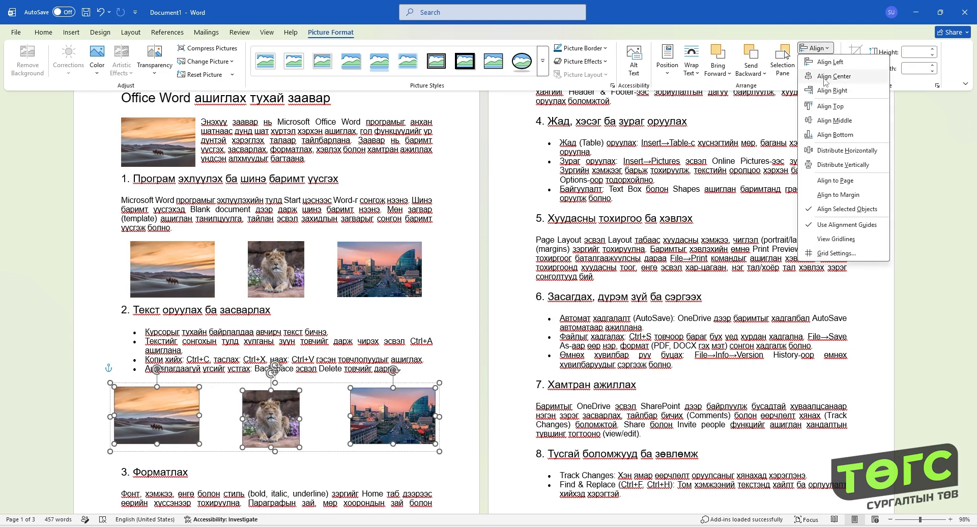
click(826, 108)
click(814, 48)
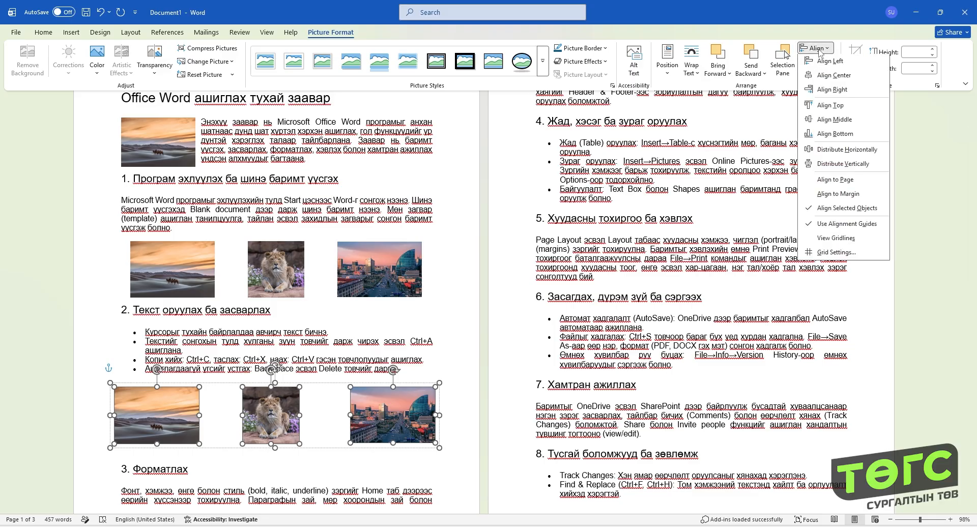
click(831, 151)
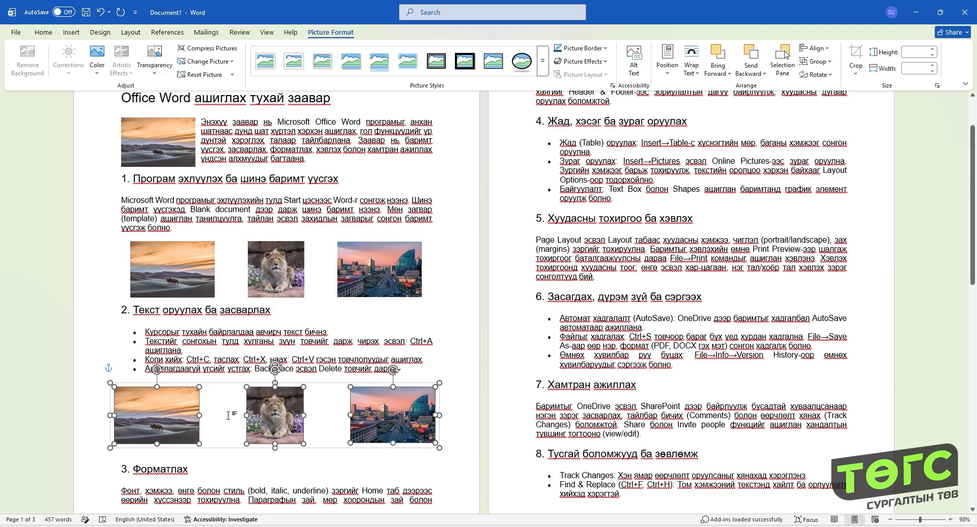
- Scale the picture group down to about 13.96 by 2.46 cm and center it beneath the section 2 list
click(437, 448)
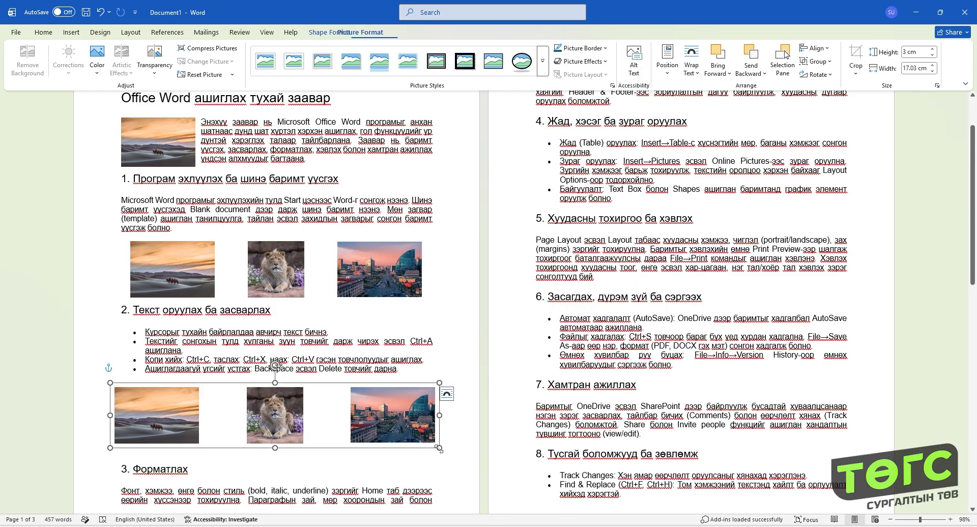
drag(439, 448, 346, 432)
drag(315, 386, 342, 386)
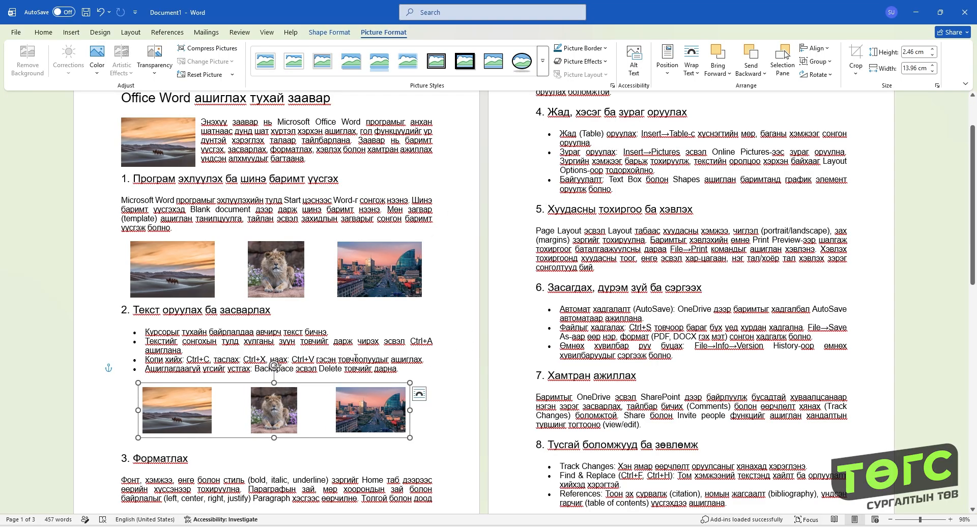
click(246, 463)
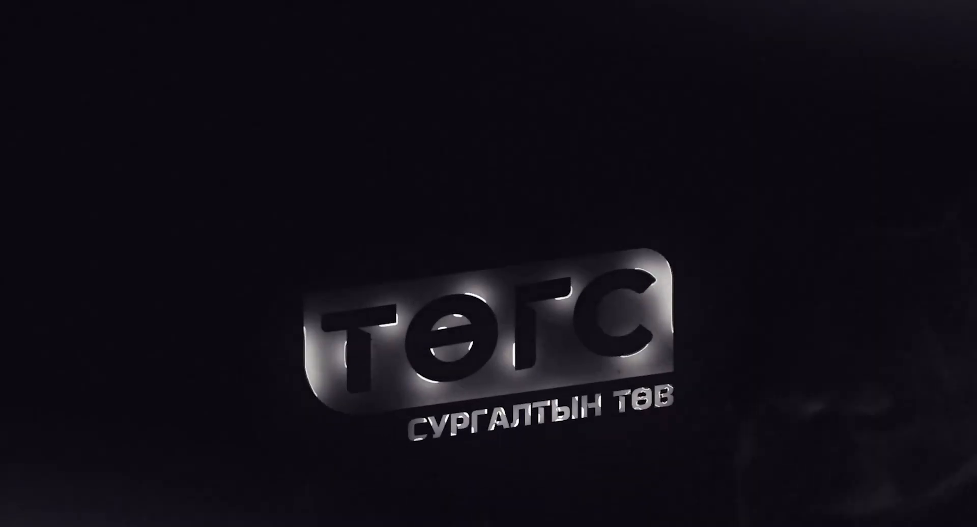